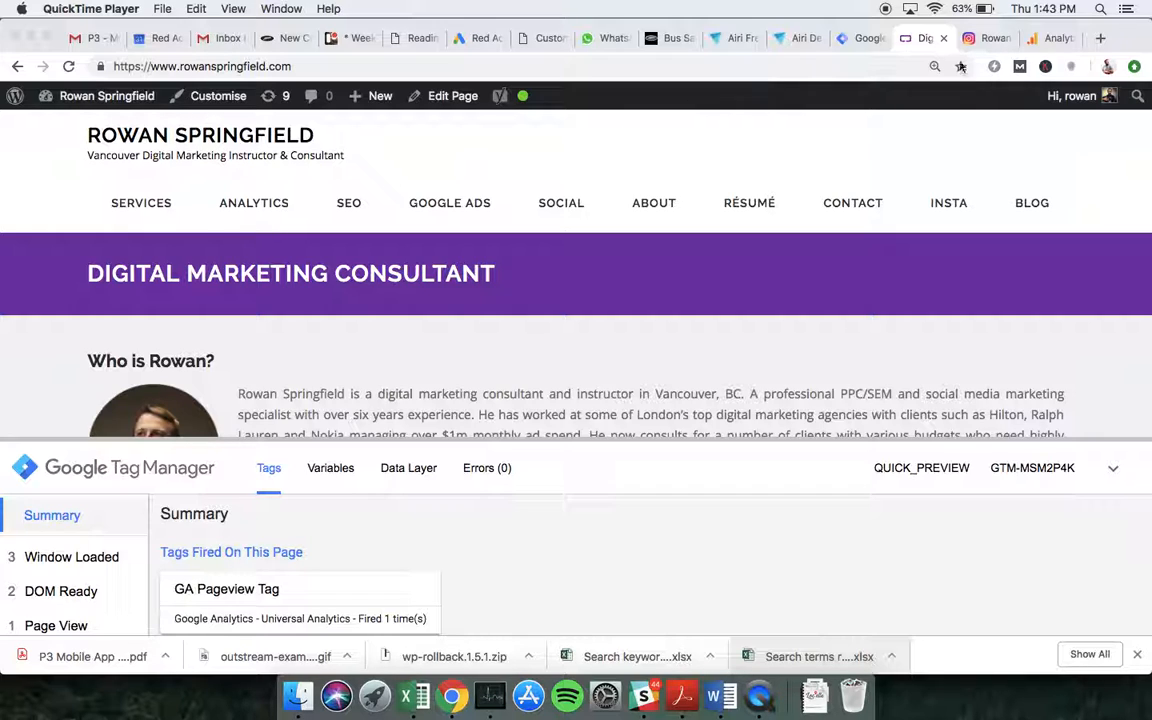
# Open Google Analytics and switch to the Test view of the RowanSpringfield.com property.
pyautogui.click(1045, 46)
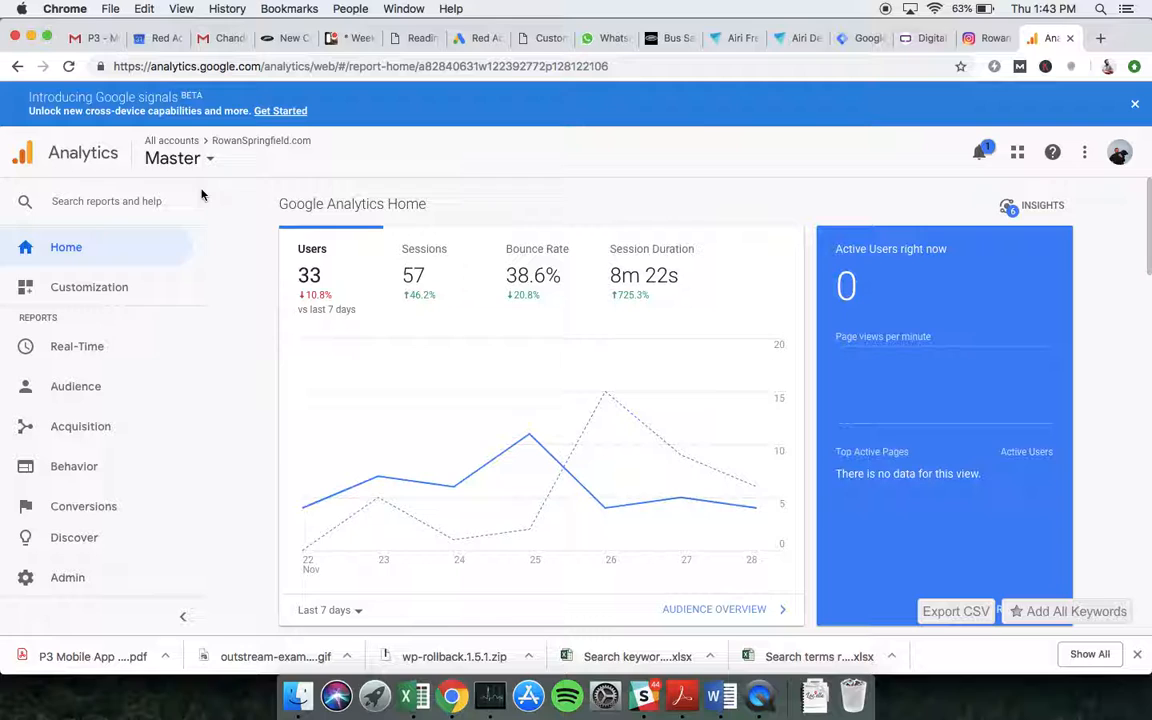
pyautogui.click(184, 160)
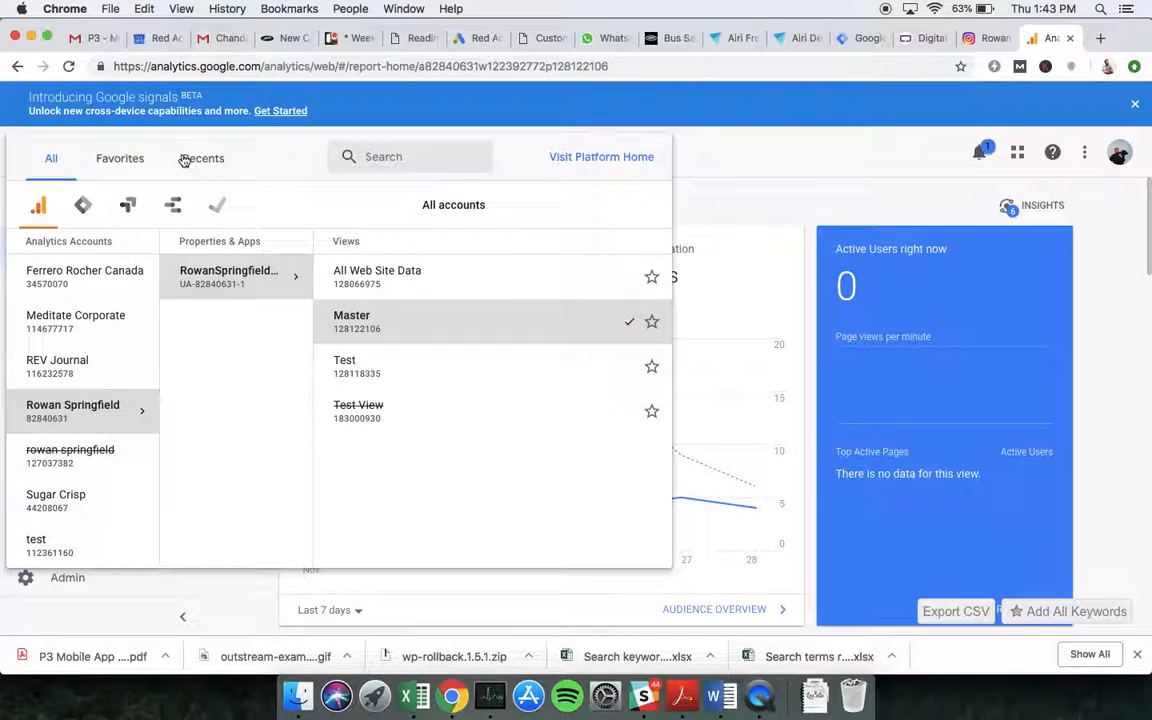
pyautogui.click(401, 379)
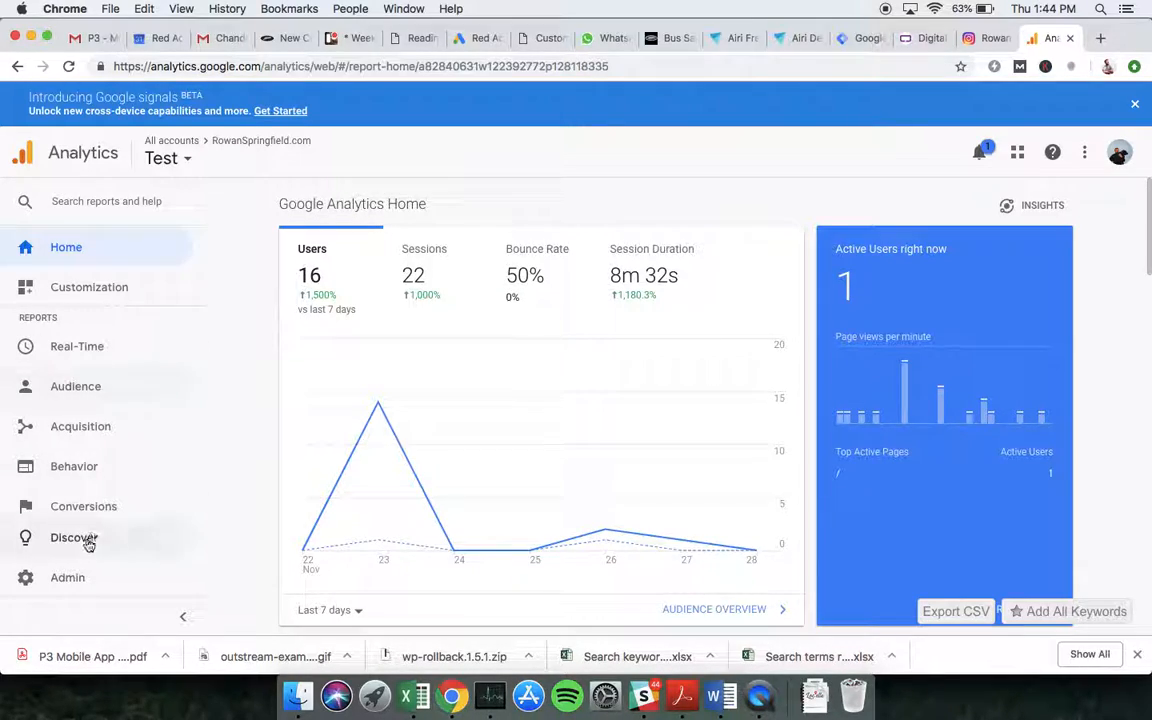
# Open the Test view's goals in Admin and start a new goal using the Custom setup.
pyautogui.click(84, 578)
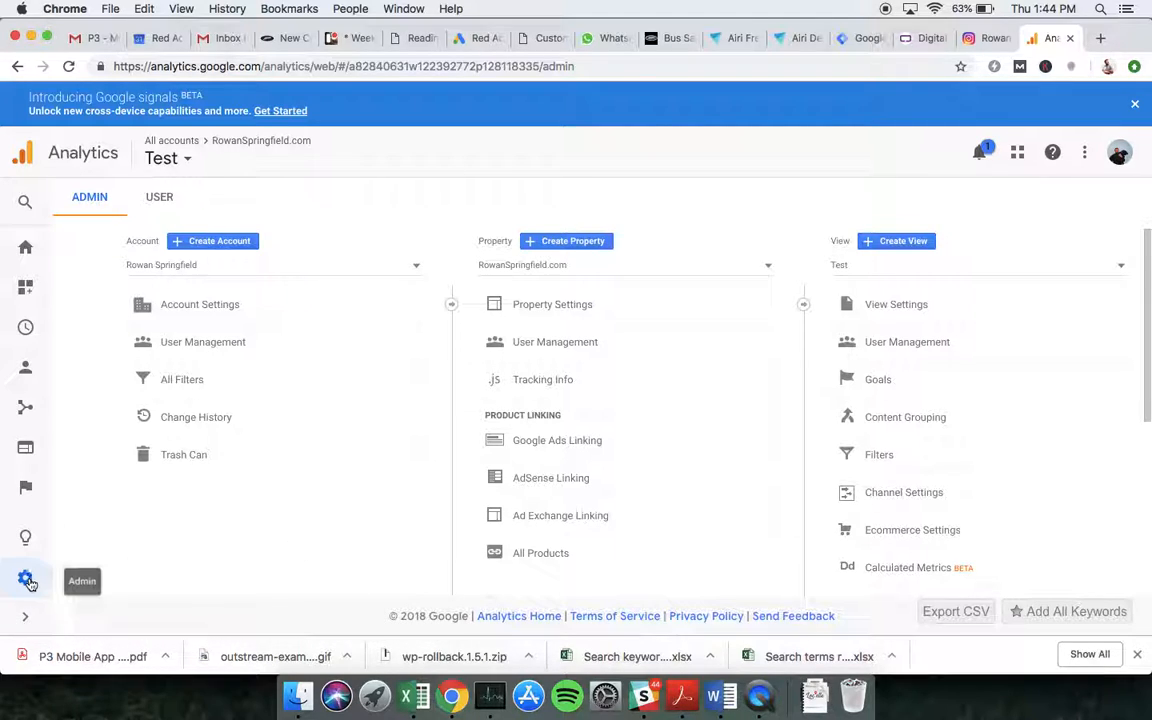
pyautogui.click(915, 375)
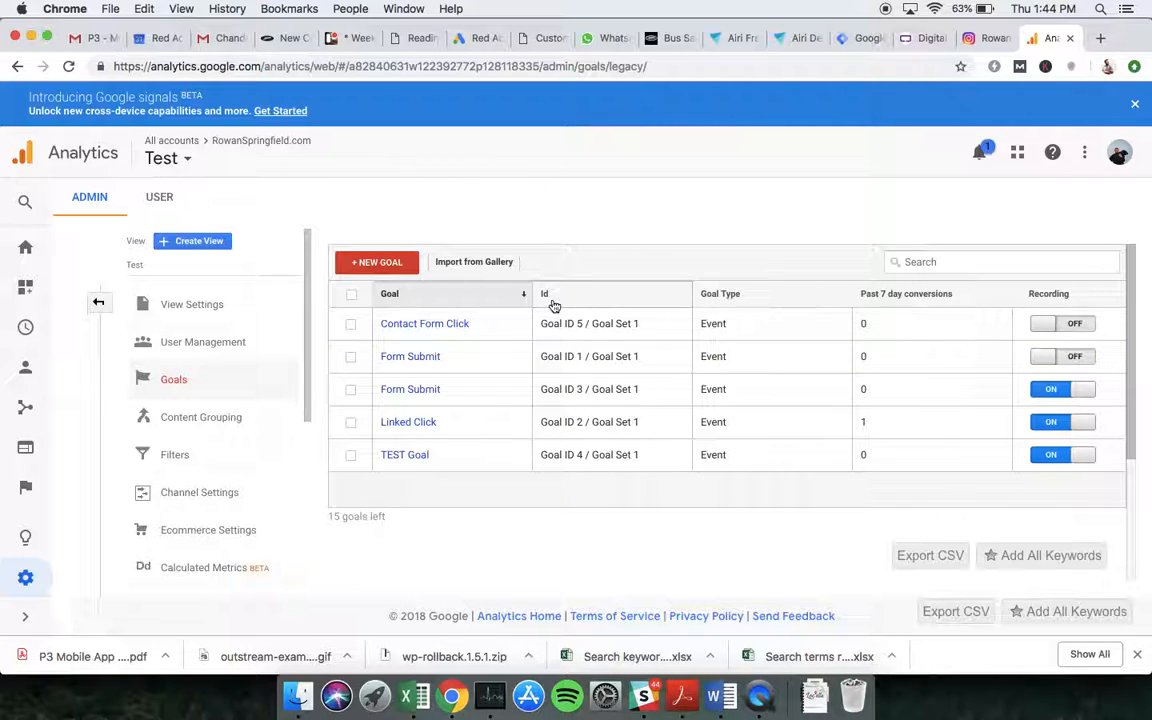
pyautogui.click(386, 263)
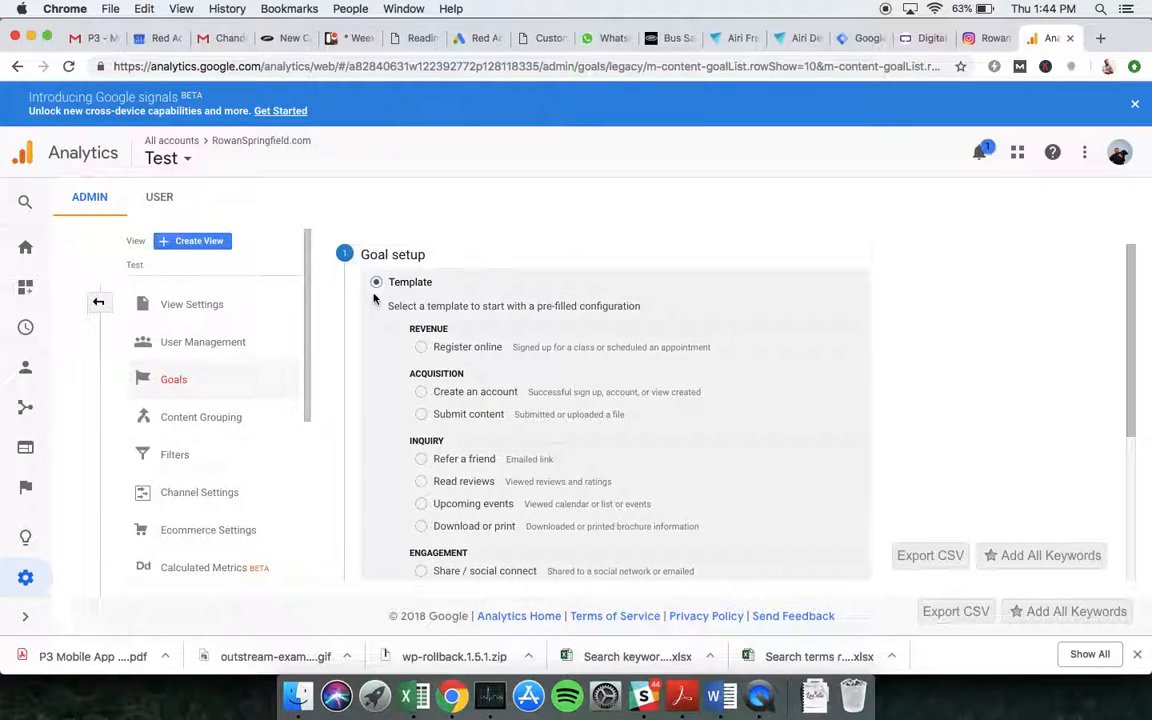
pyautogui.scroll(-3, 374, 312)
pyautogui.scroll(3, 374, 312)
pyautogui.scroll(-4, 336, 360)
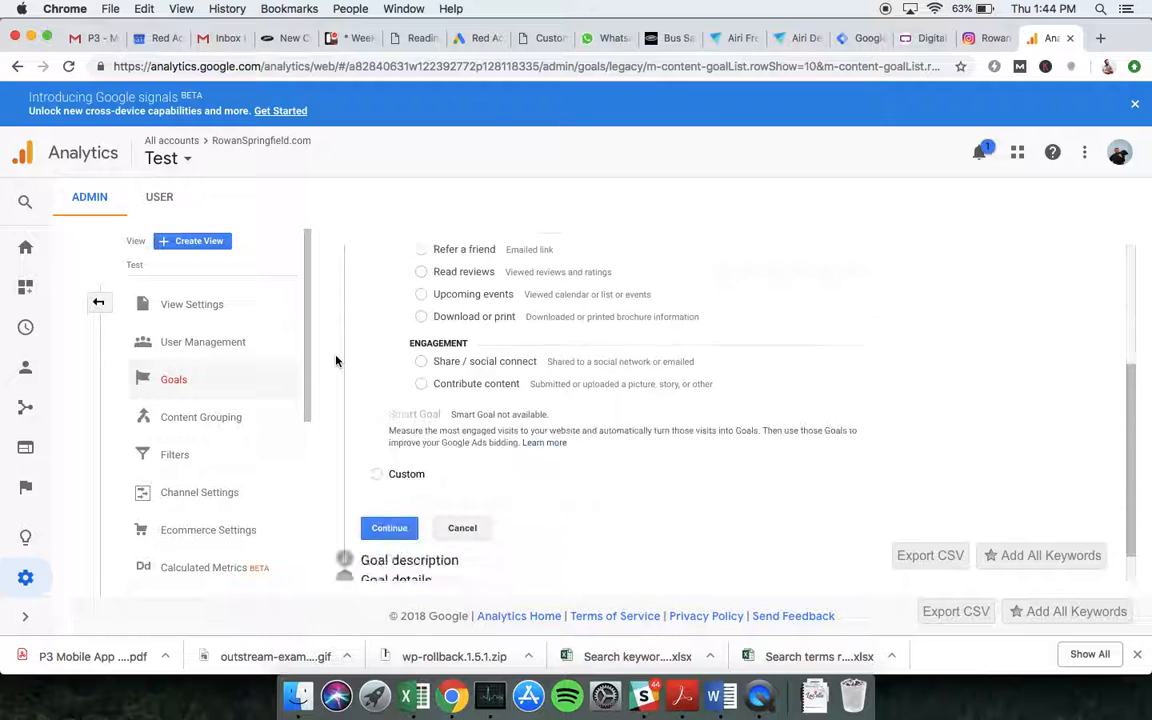
pyautogui.click(376, 464)
pyautogui.scroll(2, 361, 357)
pyautogui.scroll(-3, 361, 357)
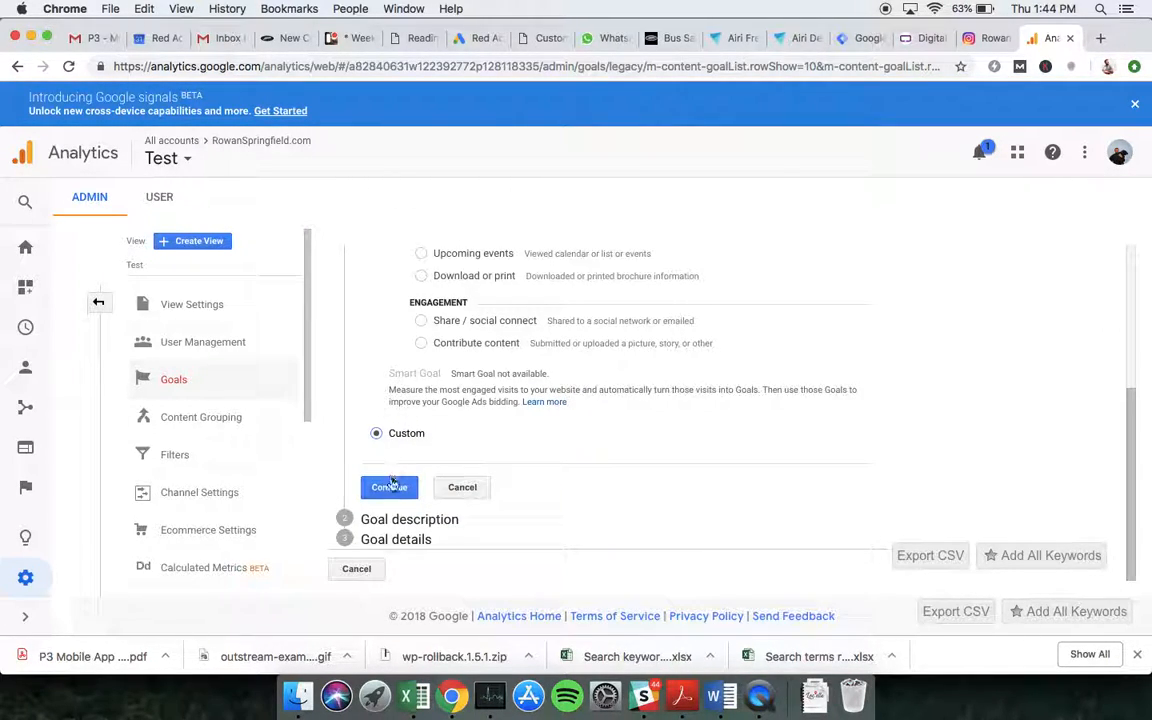
pyautogui.click(390, 486)
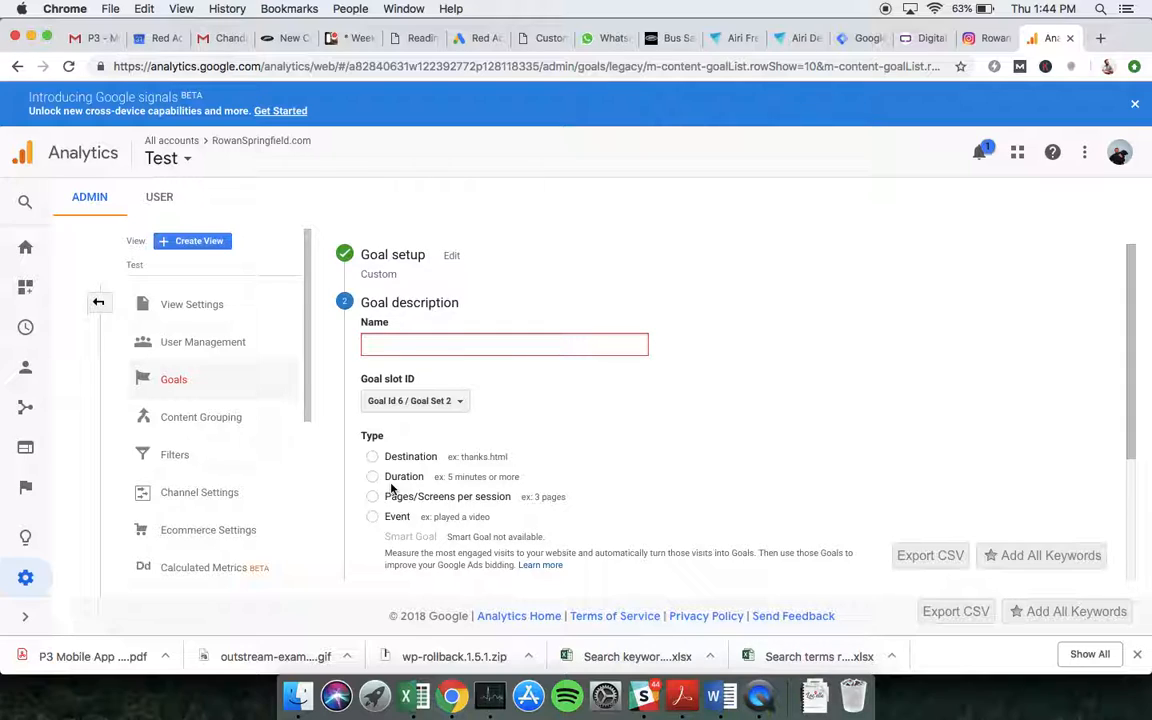
# Name the goal Contact Form Click, set its type to Event, and continue to goal details.
pyautogui.write('Cont')
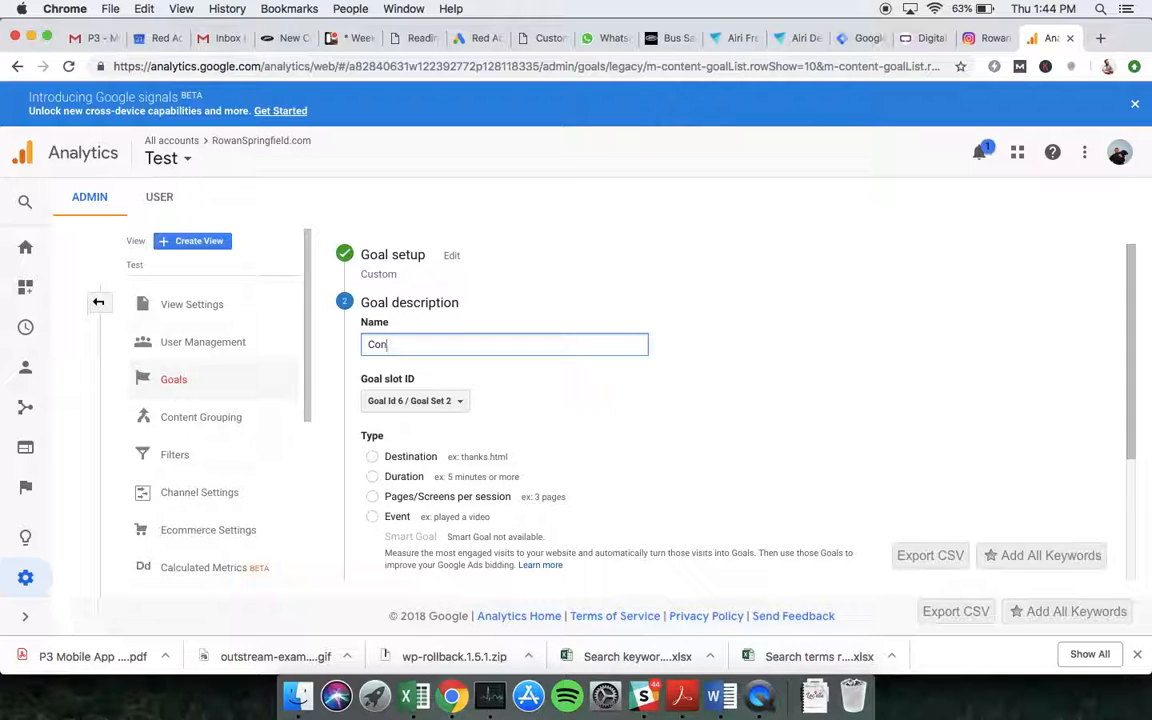
pyautogui.write('act Form Click')
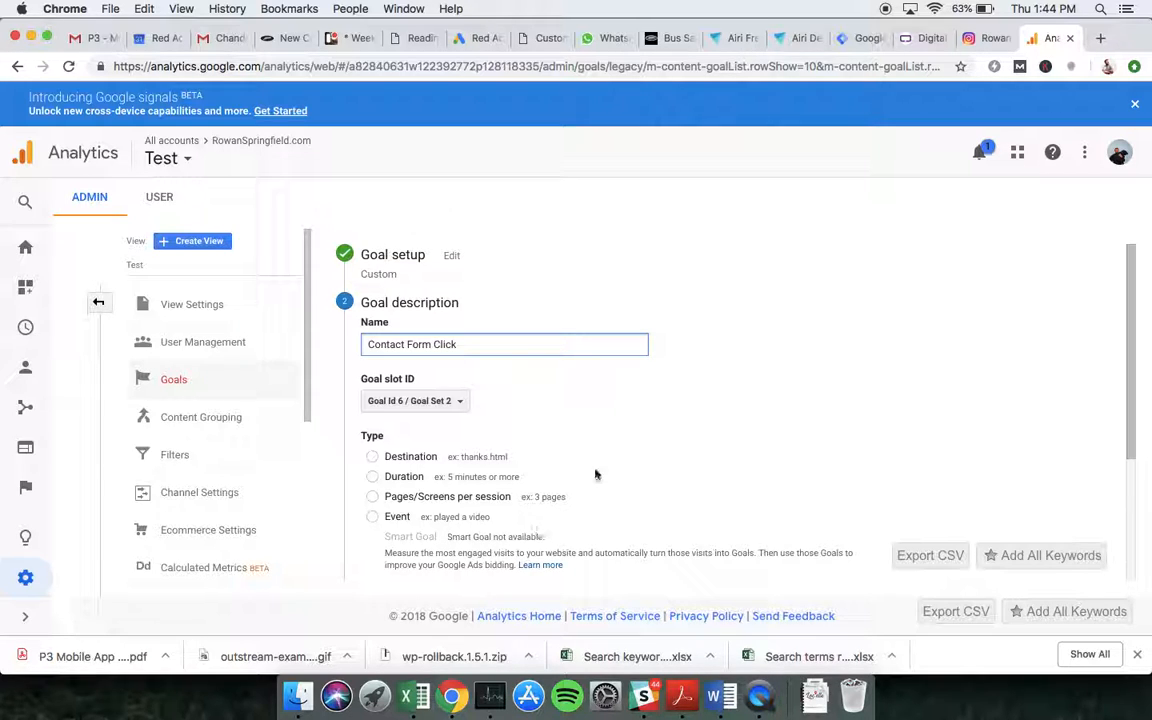
pyautogui.scroll(-3, 600, 465)
pyautogui.click(372, 427)
pyautogui.click(380, 529)
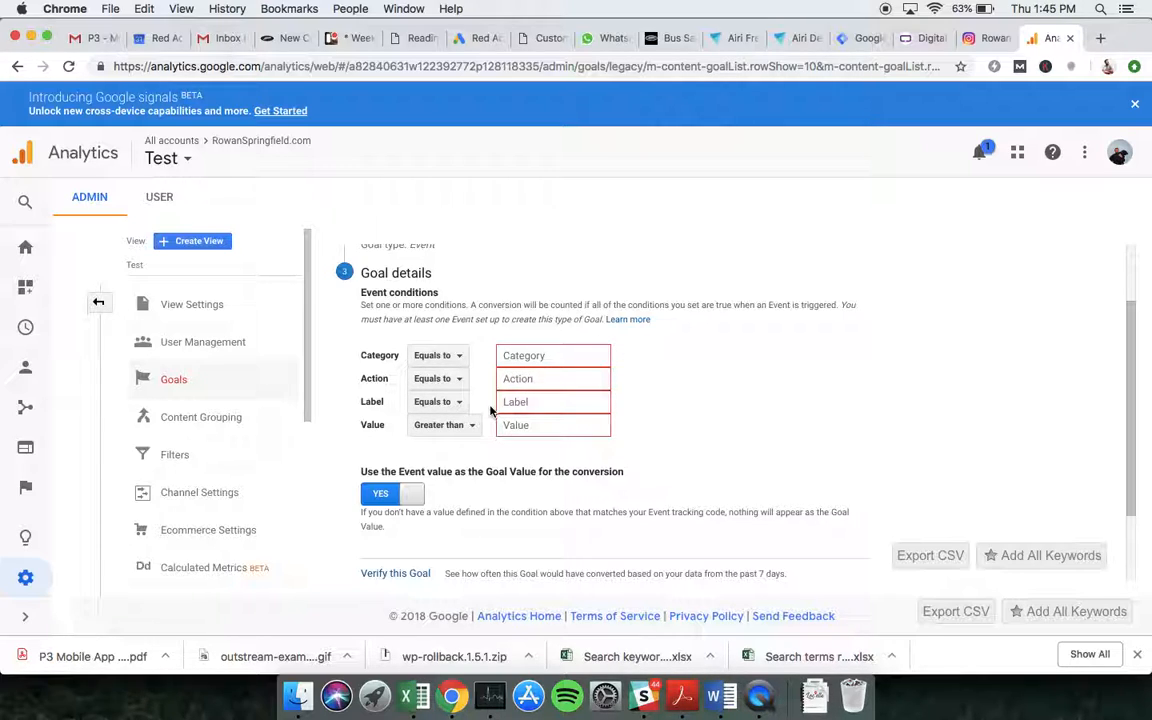
# Copy the event category contact from the Contact Form Tag in Tag Manager into the goal's Category condition.
pyautogui.click(855, 40)
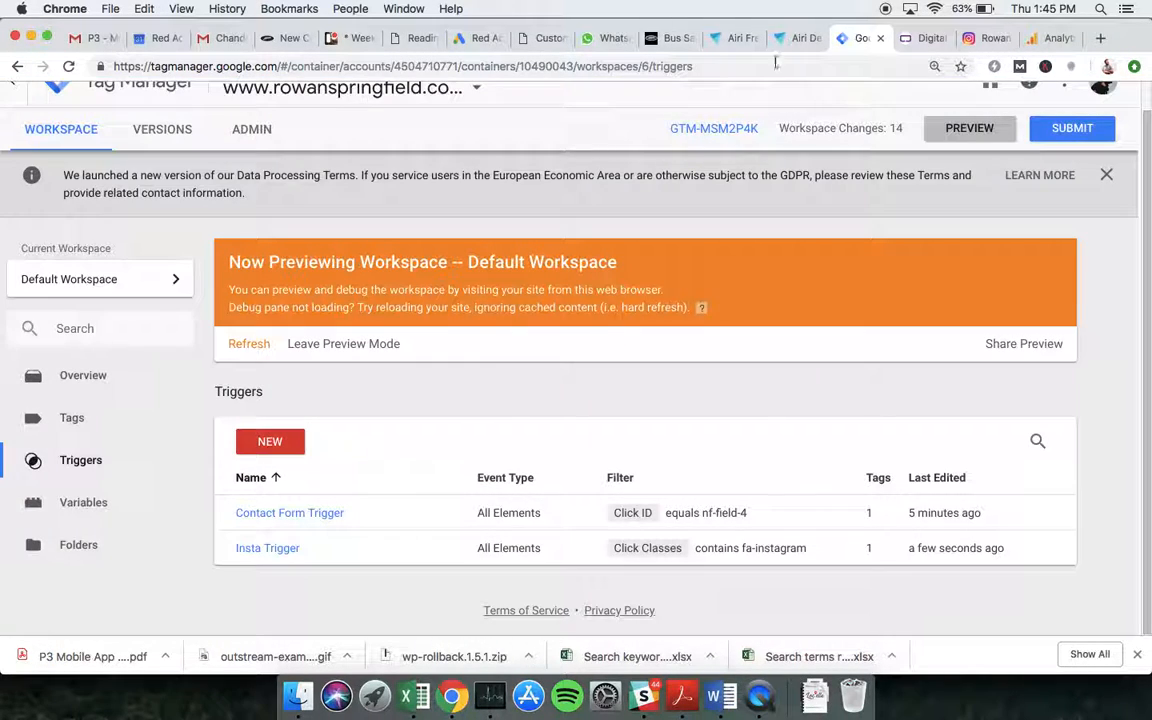
pyautogui.click(106, 424)
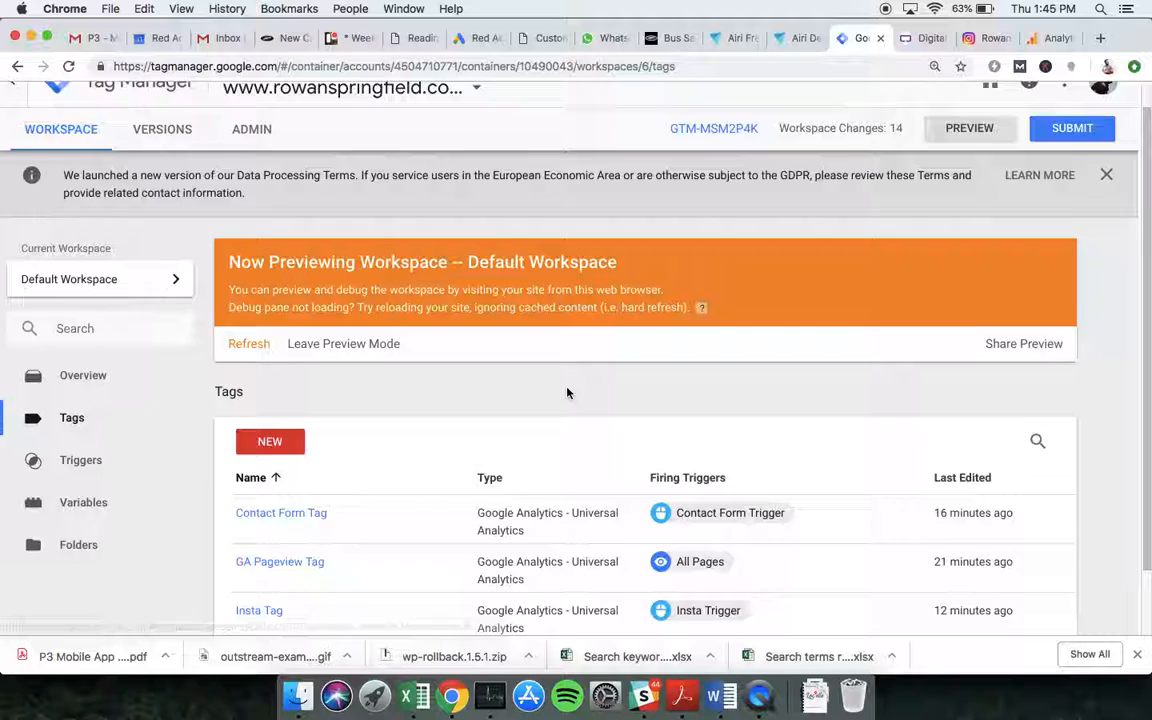
pyautogui.scroll(-1, 567, 393)
pyautogui.click(263, 462)
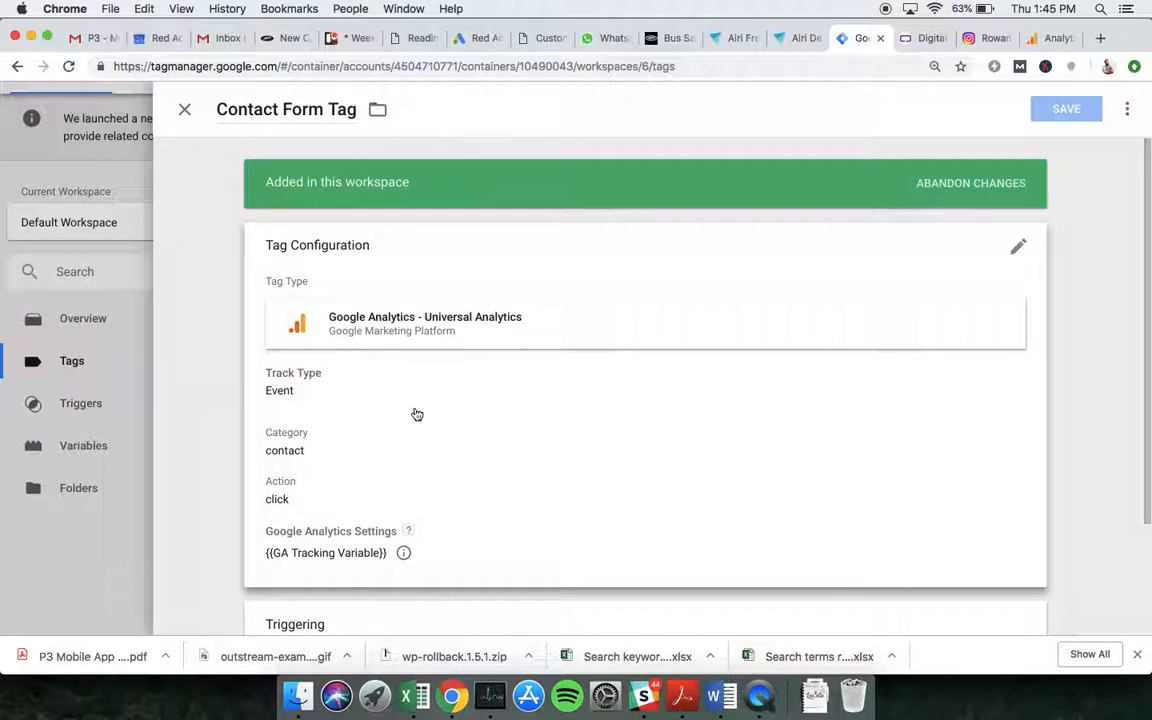
pyautogui.click(414, 410)
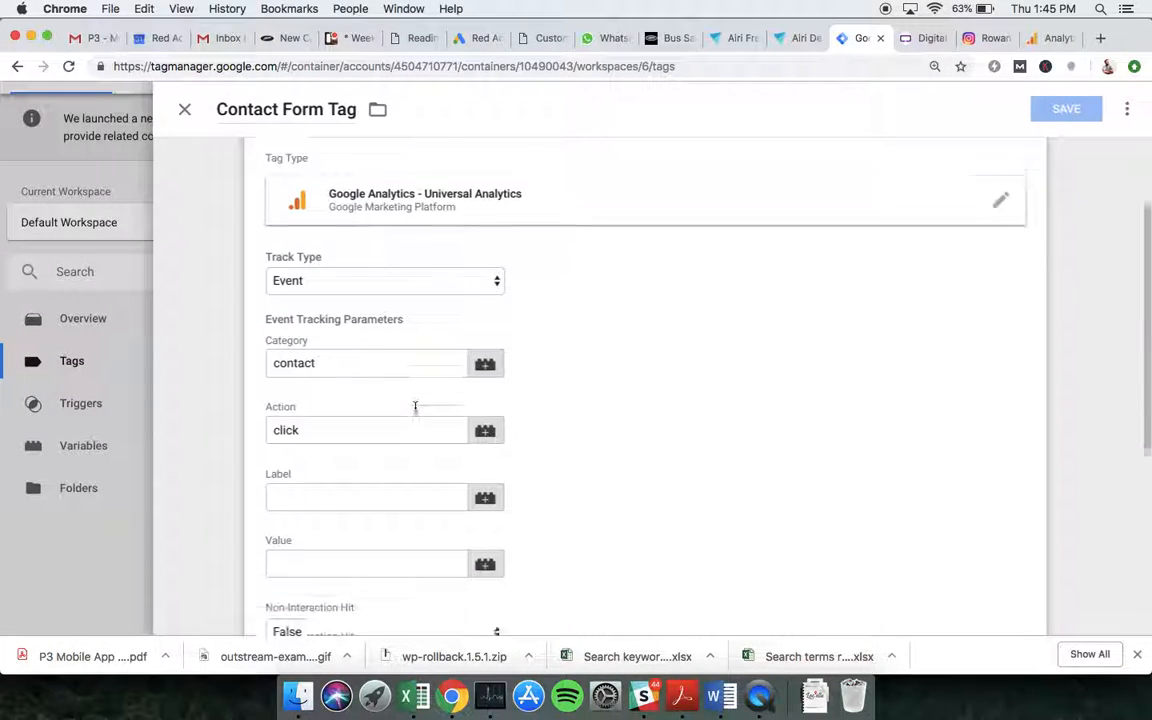
pyautogui.doubleClick(309, 352)
pyautogui.press('super+c')
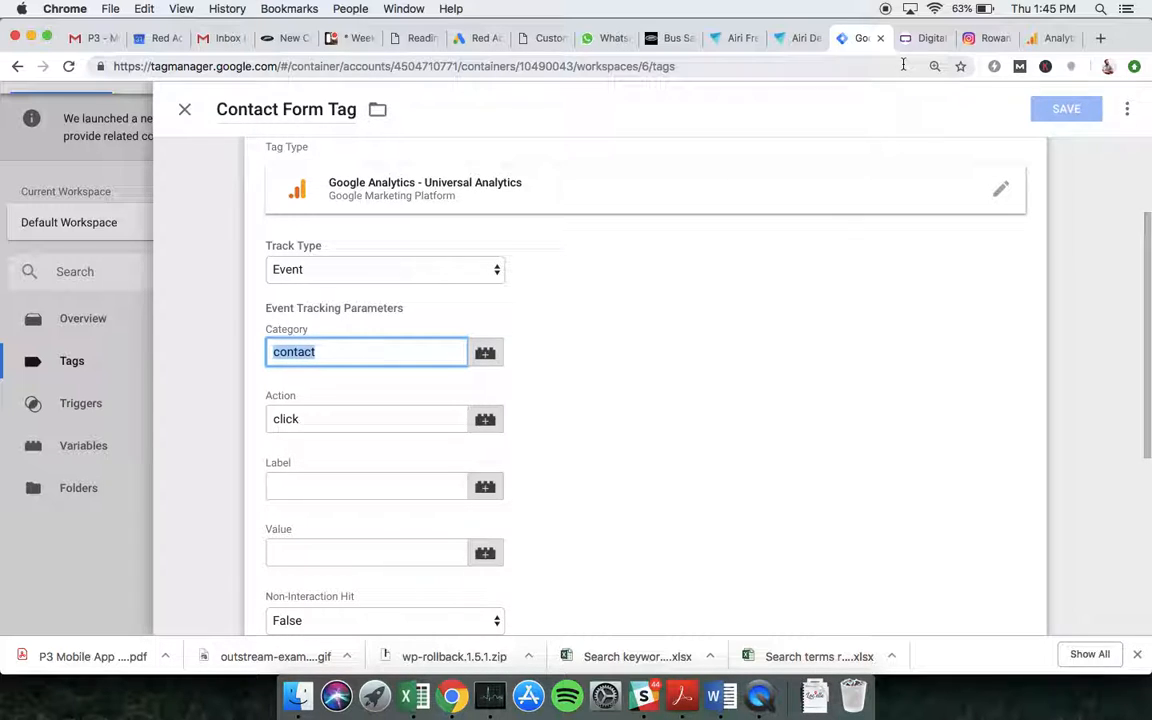
pyautogui.click(1054, 38)
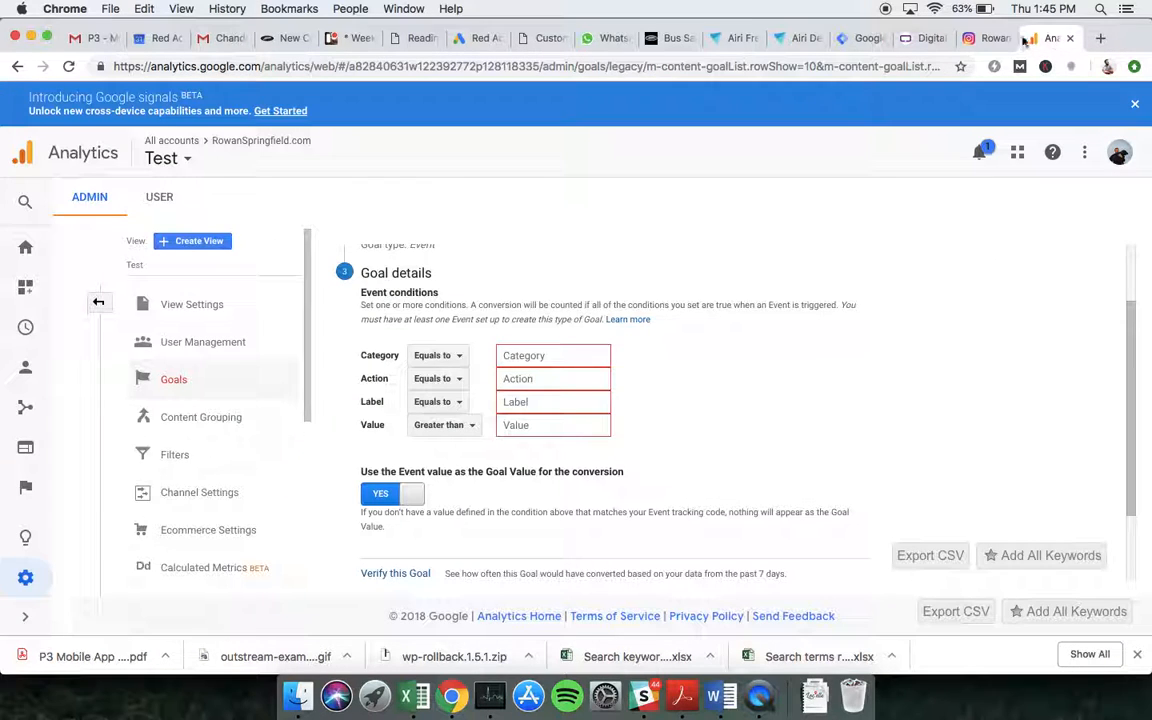
pyautogui.click(553, 355)
pyautogui.press('super+v')
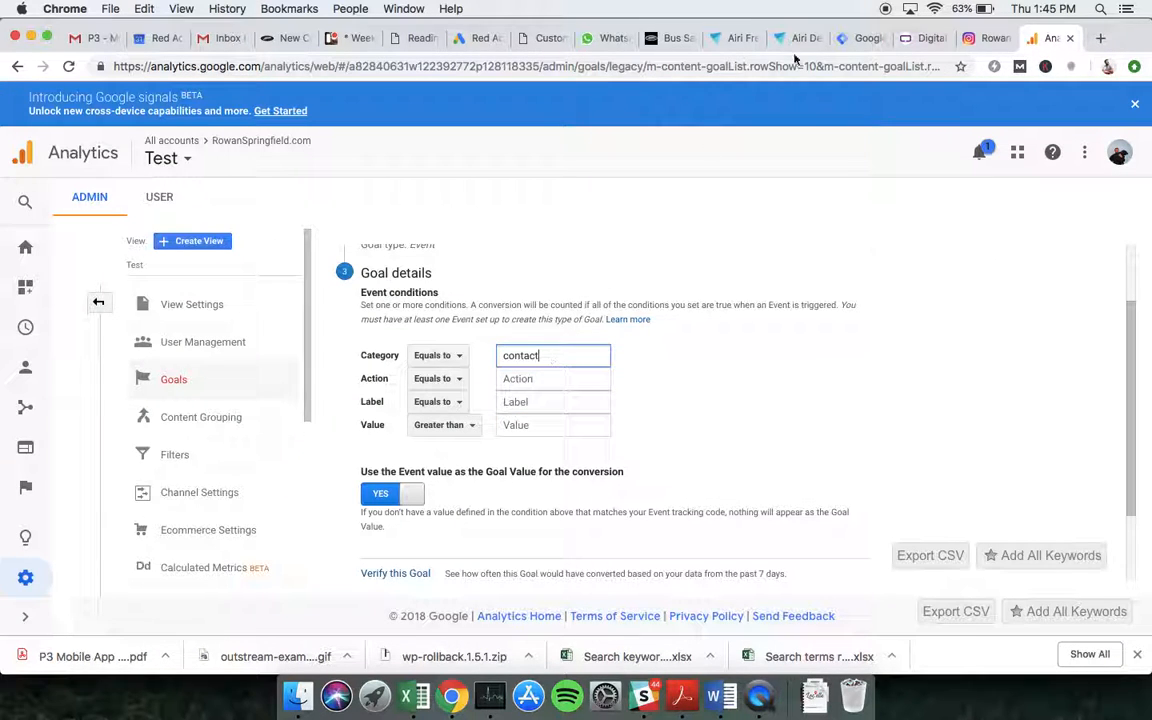
# Copy the tag's event action click into the goal's Action condition and save the goal.
pyautogui.click(860, 38)
pyautogui.doubleClick(283, 418)
pyautogui.press('super+c')
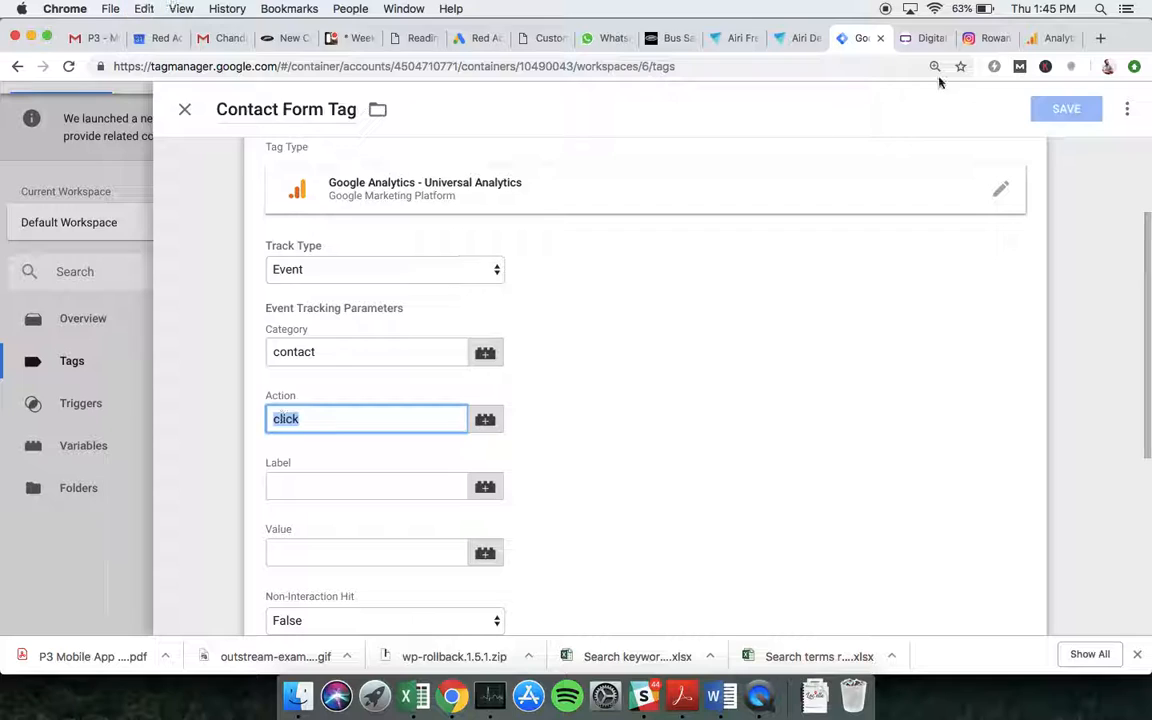
pyautogui.click(1052, 38)
pyautogui.click(527, 378)
pyautogui.press('super+v')
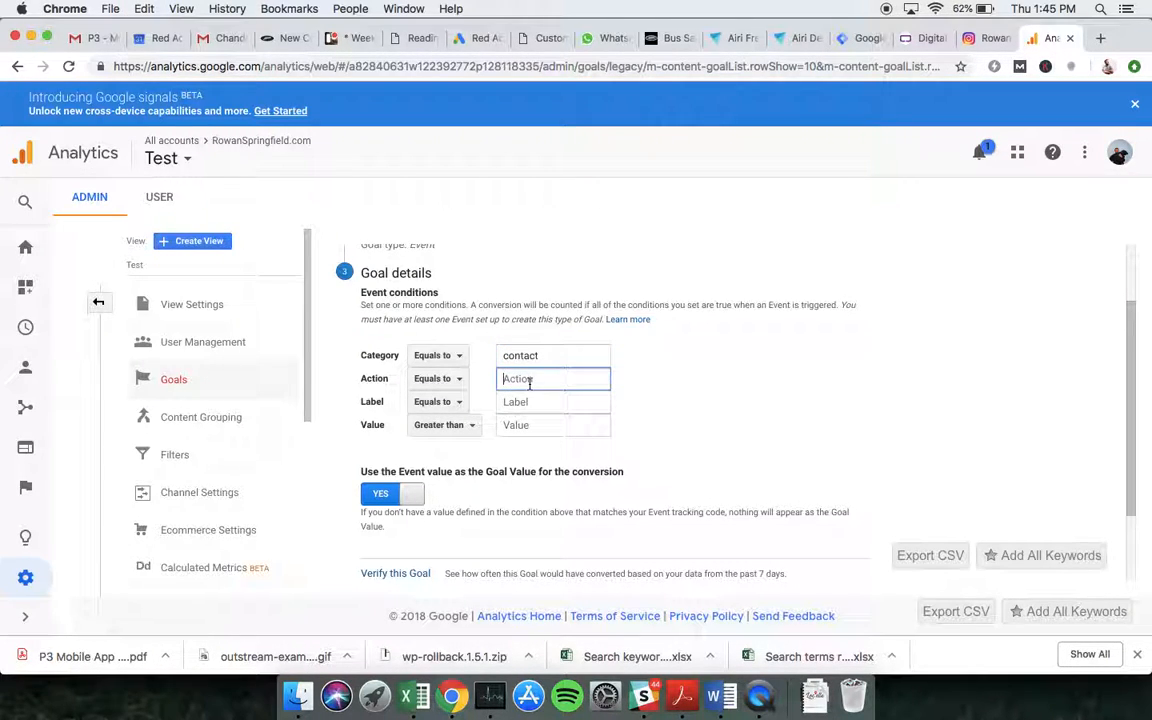
pyautogui.scroll(-2, 426, 497)
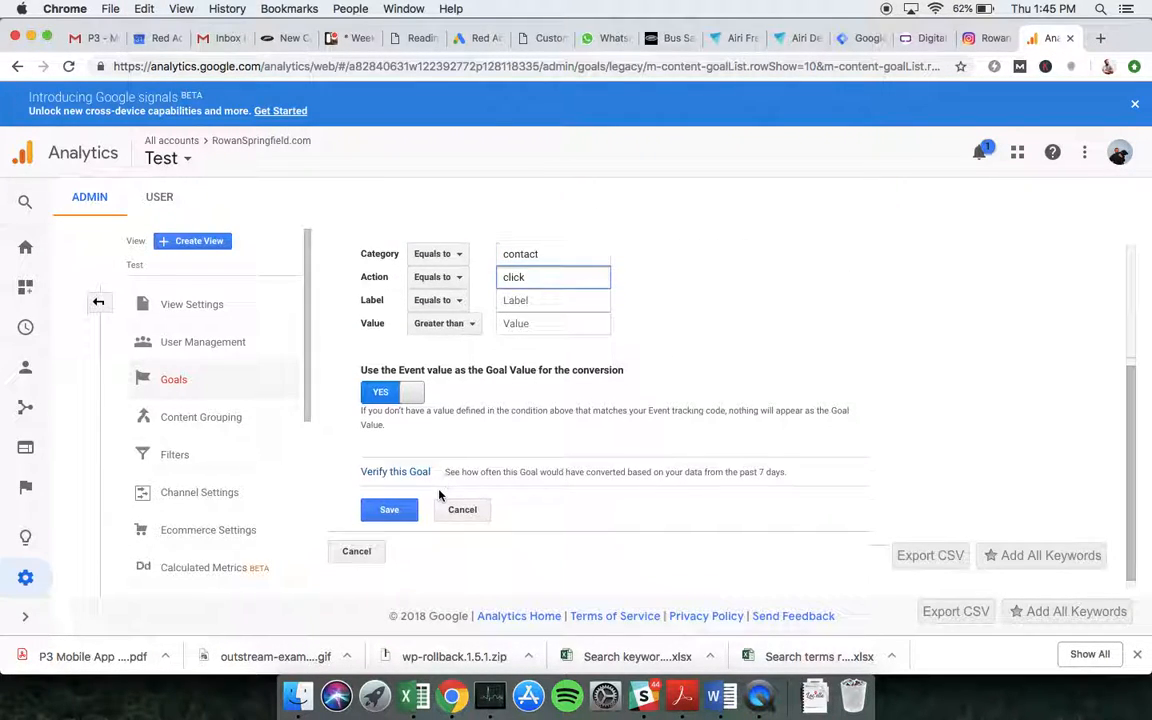
pyautogui.click(386, 509)
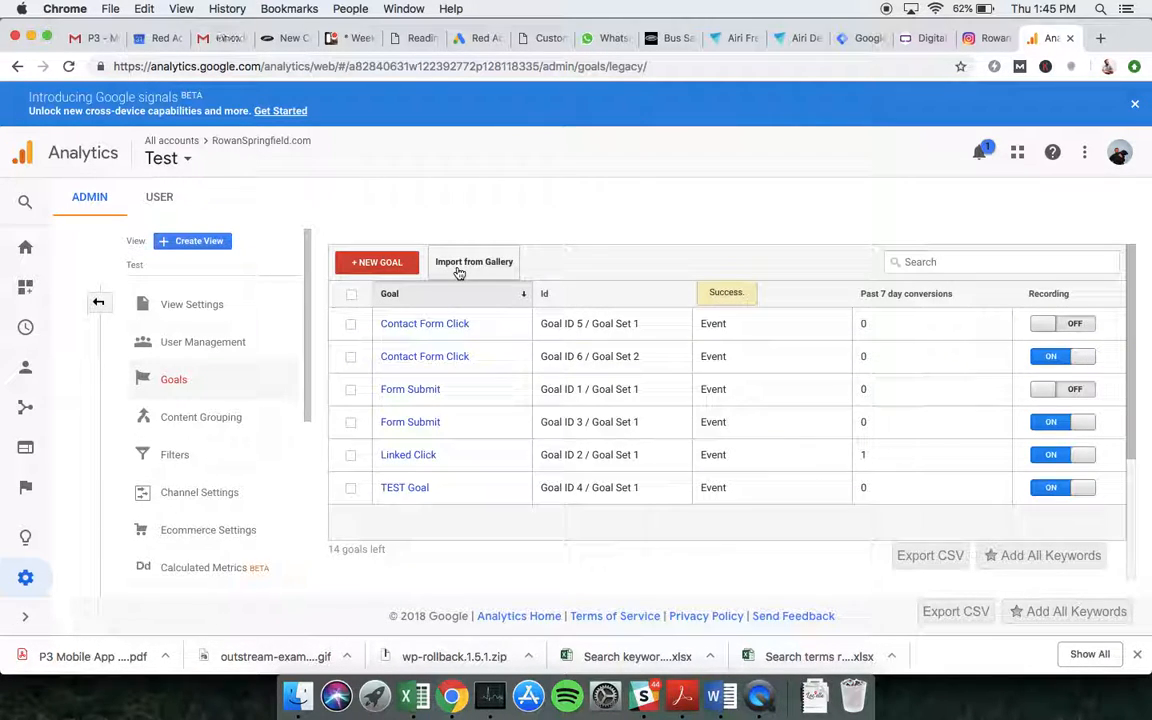
# Start another new goal using the Custom setup.
pyautogui.click(362, 268)
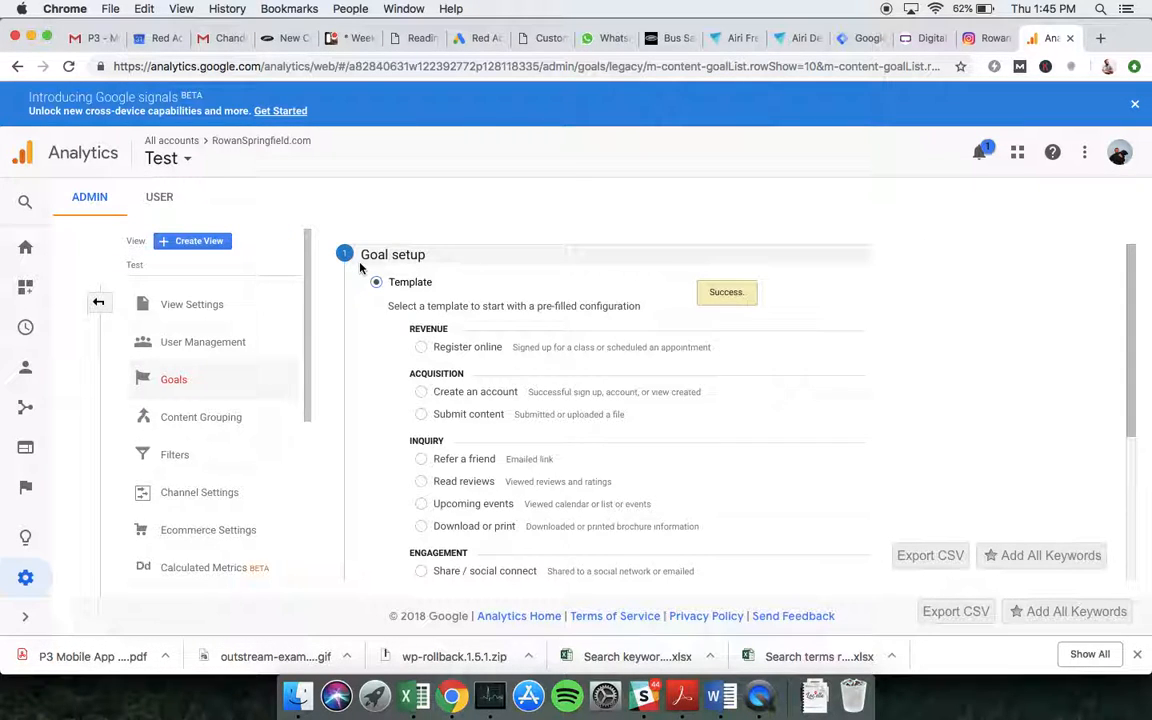
pyautogui.scroll(-5, 378, 440)
pyautogui.click(375, 464)
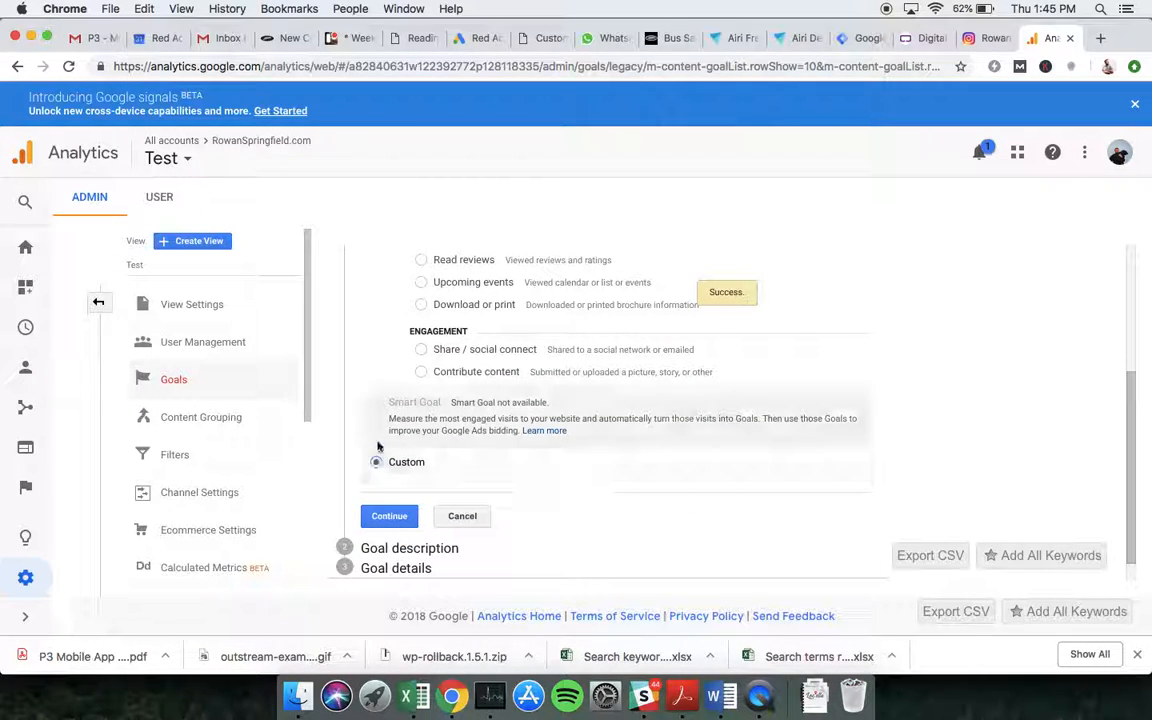
pyautogui.click(382, 516)
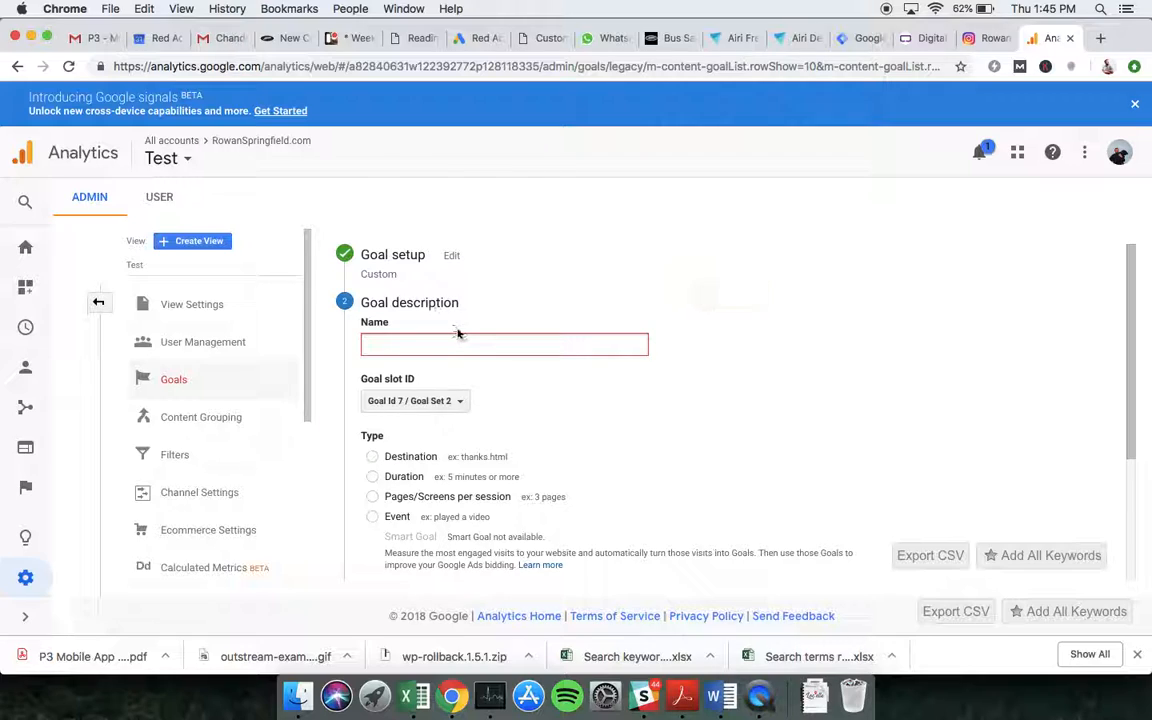
# Name the goal Insta, set its type to Event, and continue to goal details.
pyautogui.write('Insta Click')
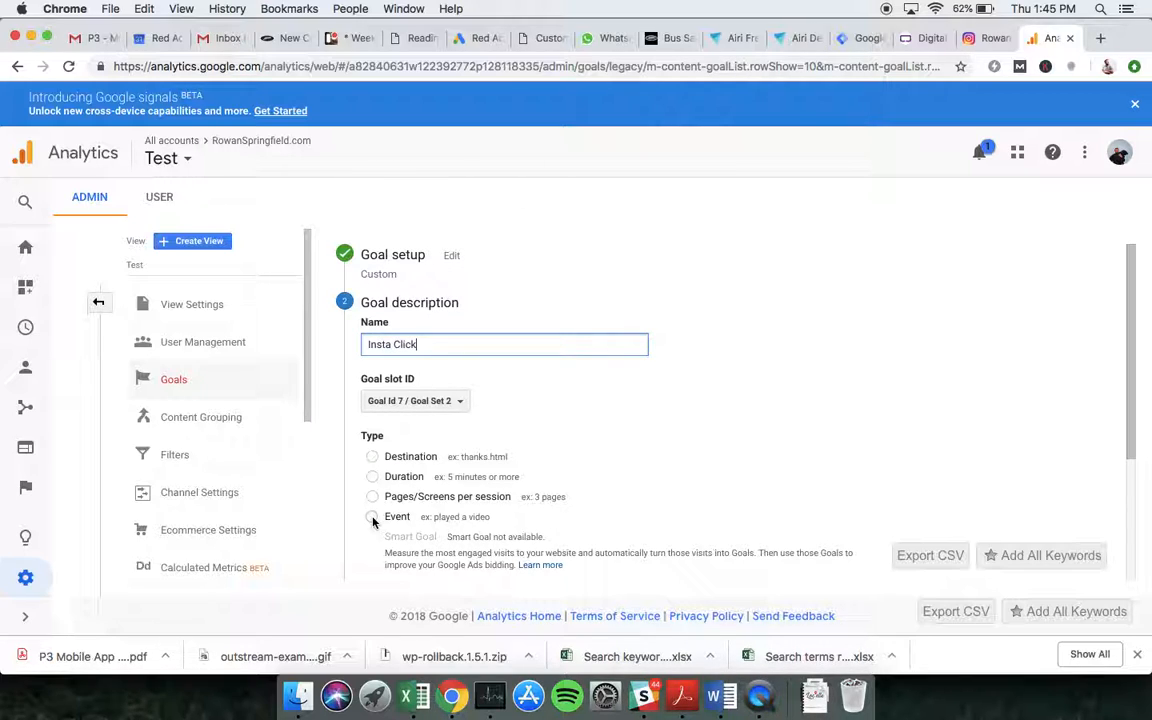
pyautogui.click(372, 516)
pyautogui.scroll(-3, 430, 410)
pyautogui.click(403, 467)
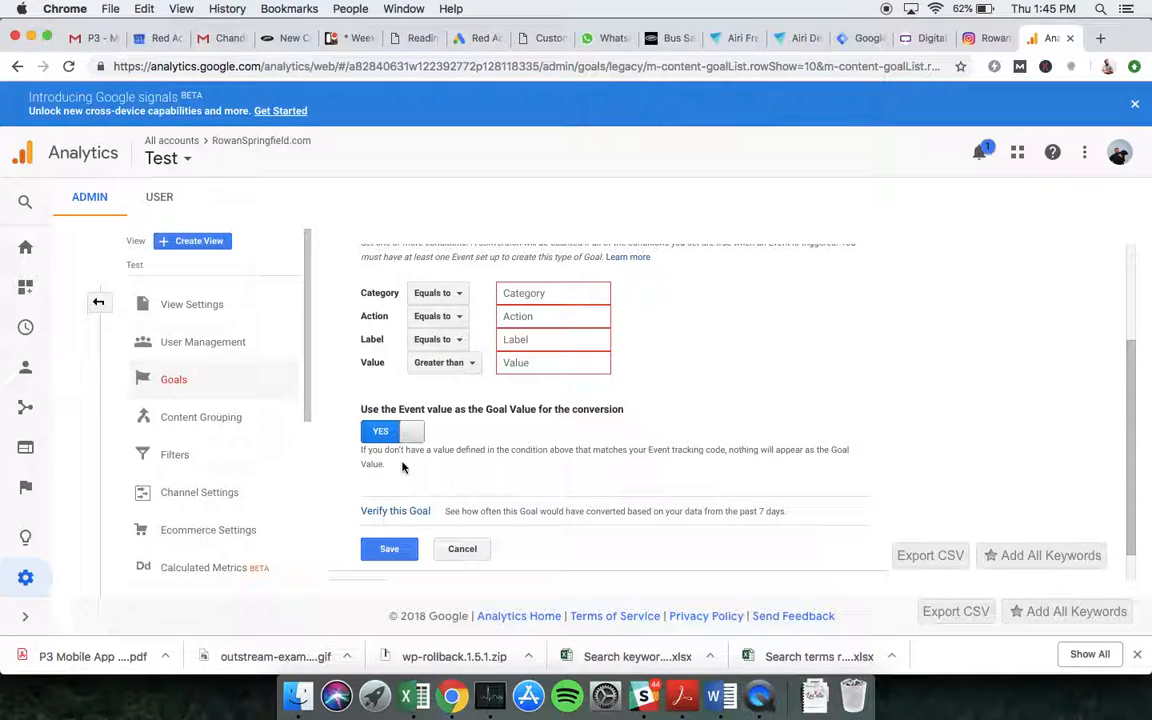
# Copy the event category insta from the Insta Tag in Tag Manager into the goal's Category condition.
pyautogui.click(858, 38)
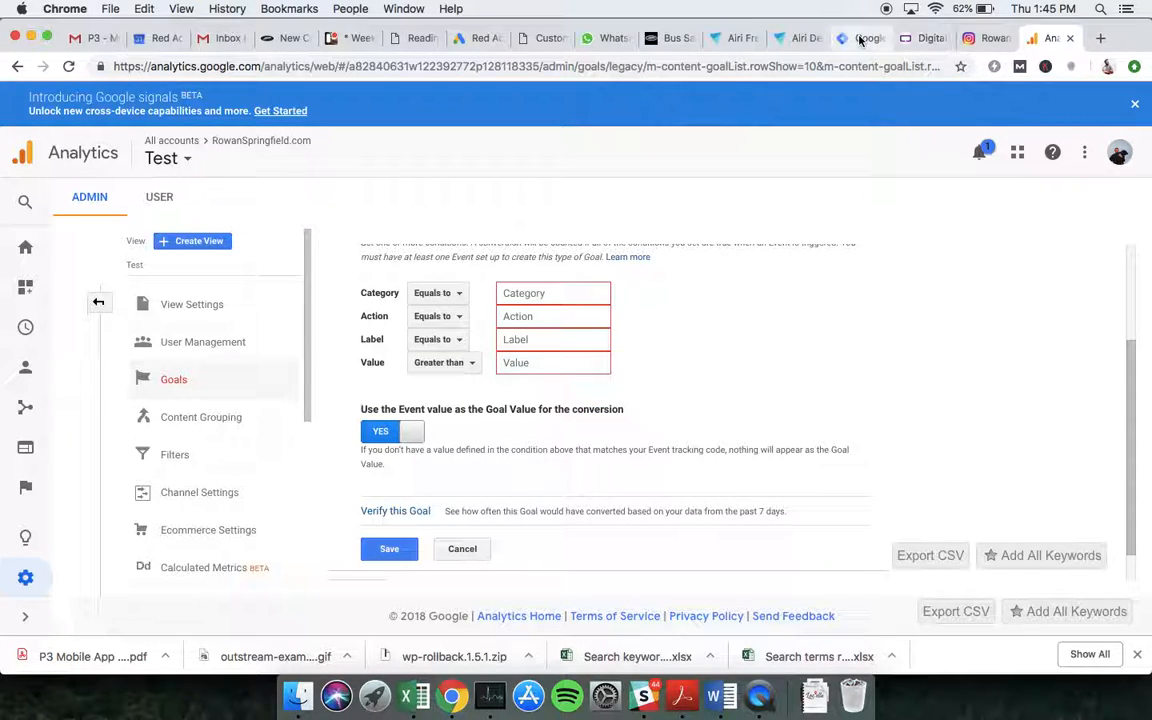
pyautogui.click(180, 105)
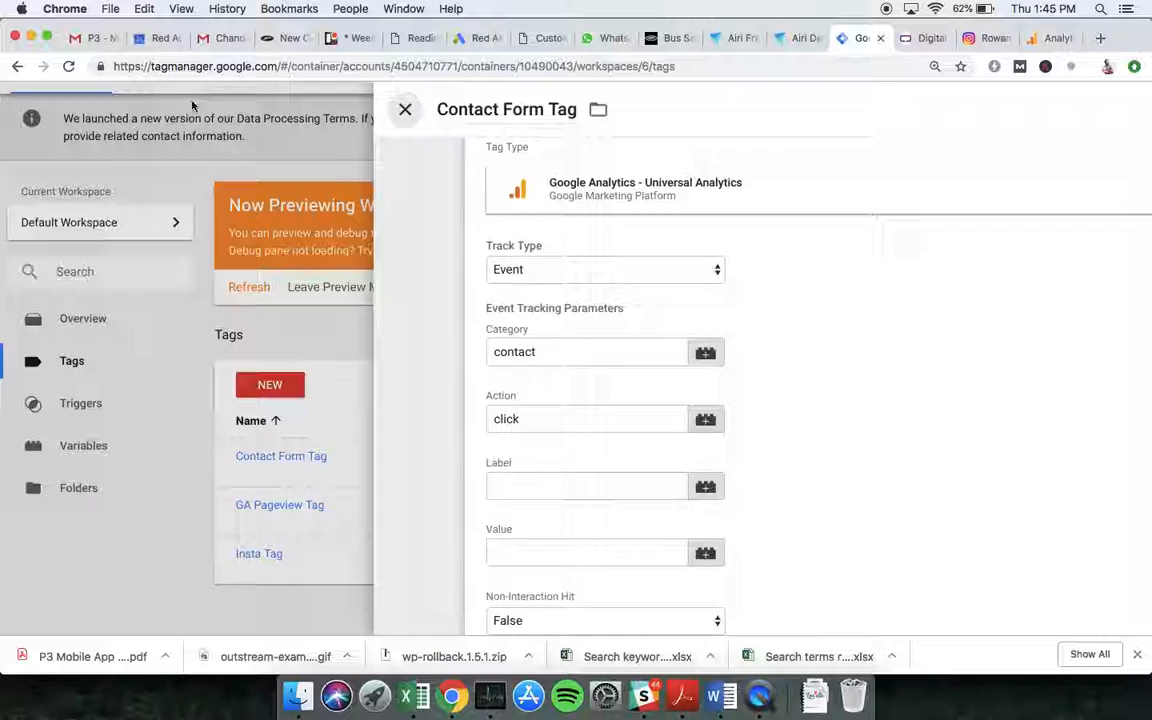
pyautogui.click(265, 555)
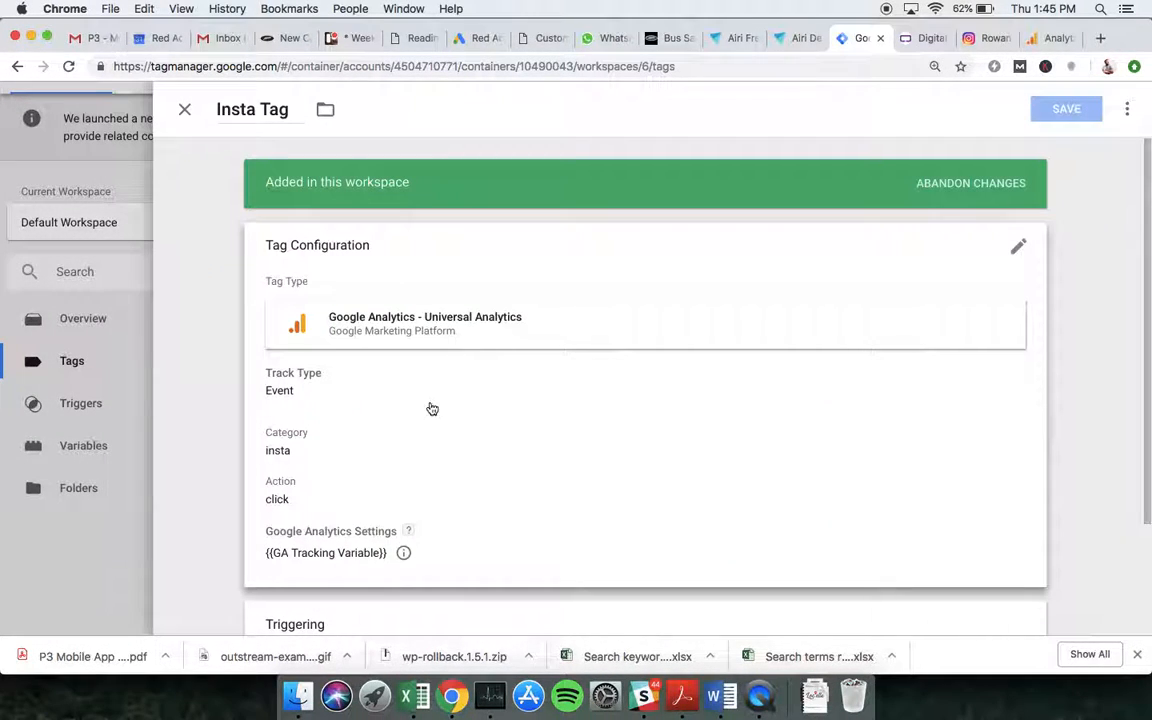
pyautogui.click(430, 403)
pyautogui.doubleClick(303, 360)
pyautogui.press('cmd+c')
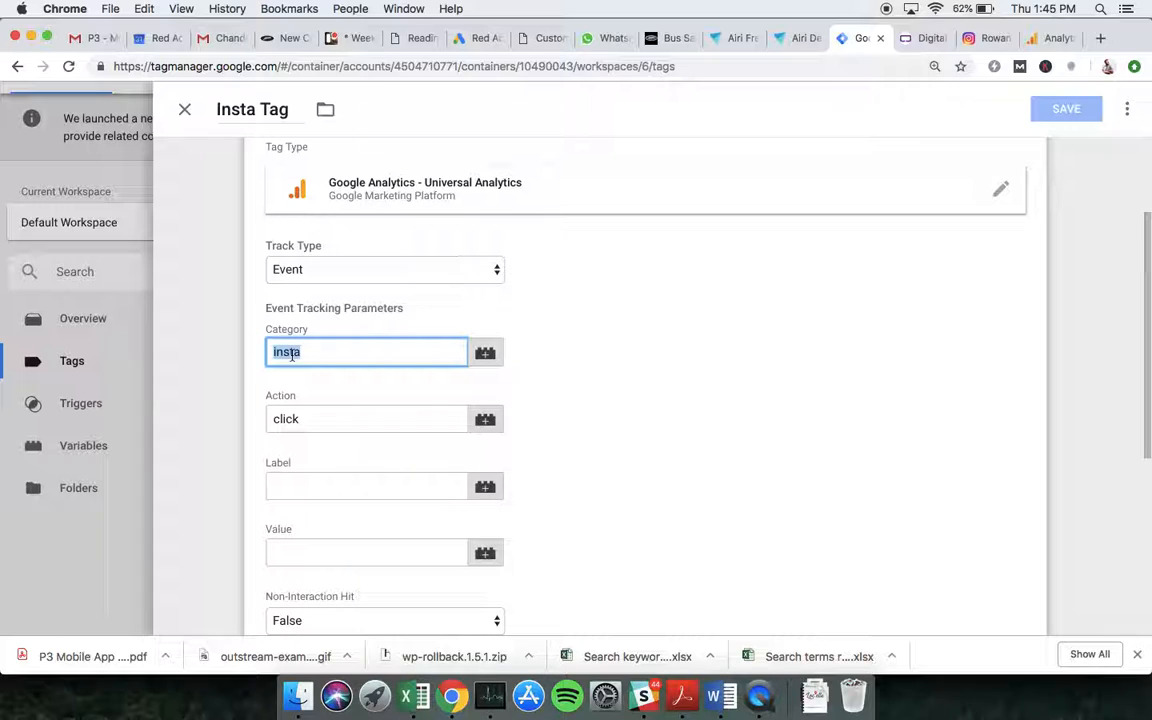
pyautogui.click(1056, 40)
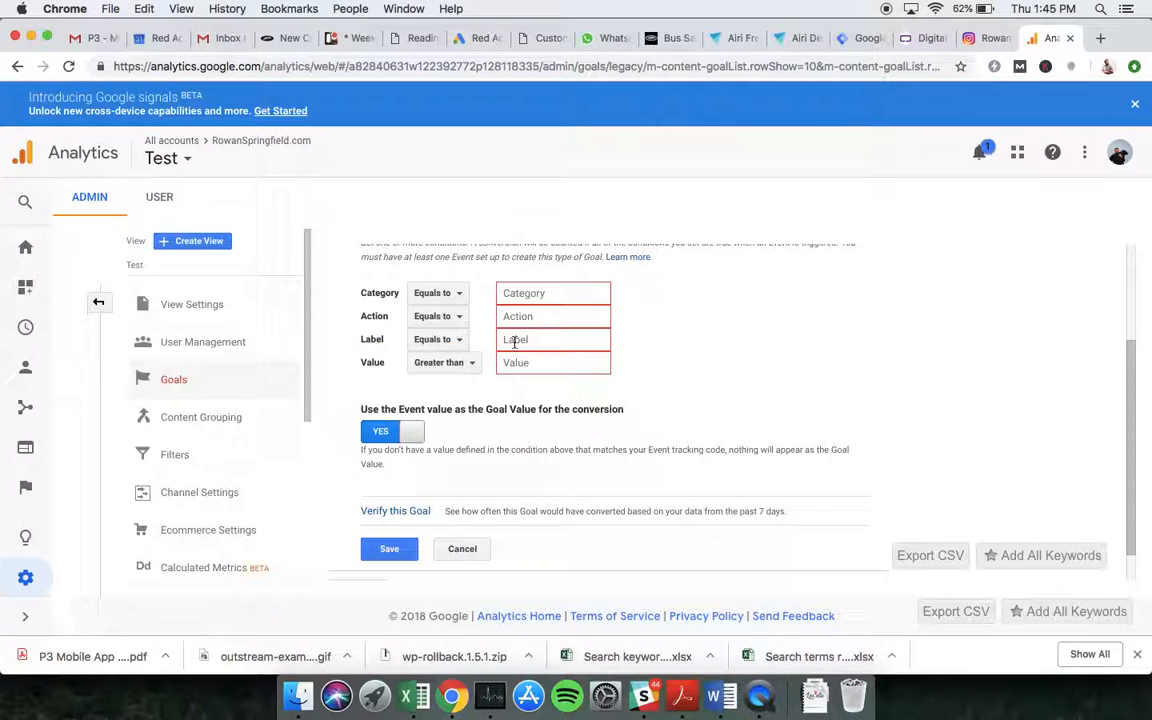
pyautogui.click(568, 292)
pyautogui.press('cmd+v')
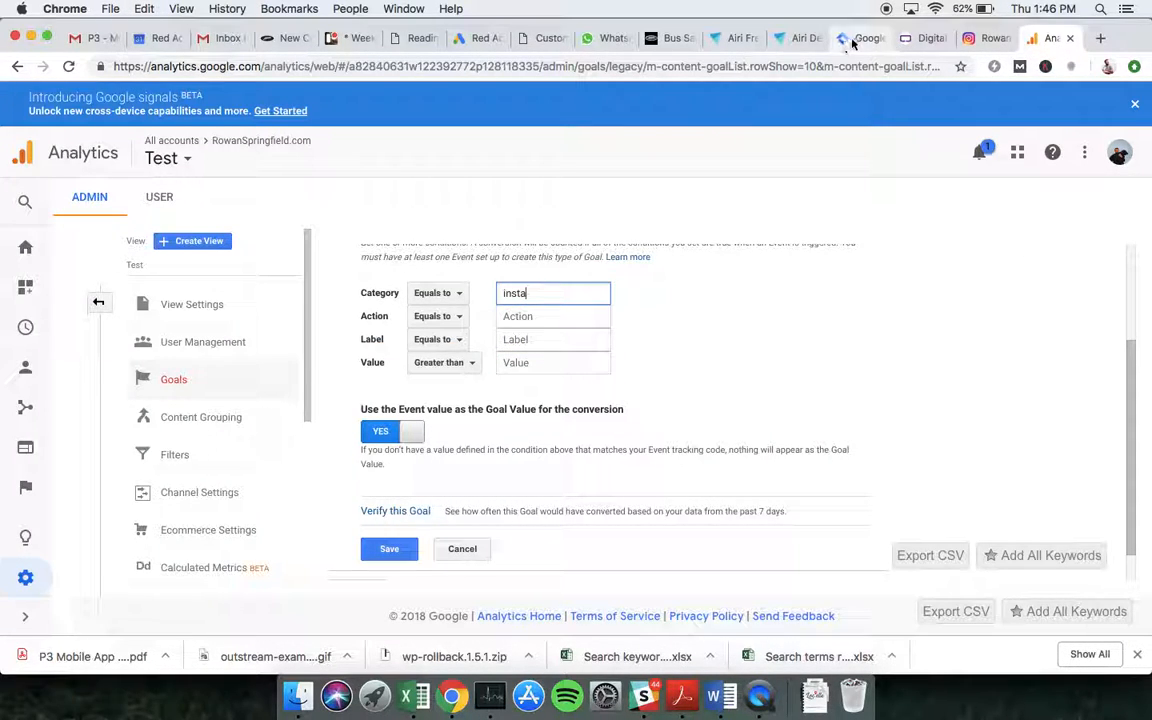
# Copy the Insta Tag's event action click from Tag Manager into the goal's Action condition and save the goal.
pyautogui.click(850, 38)
pyautogui.doubleClick(285, 418)
pyautogui.press('super+c')
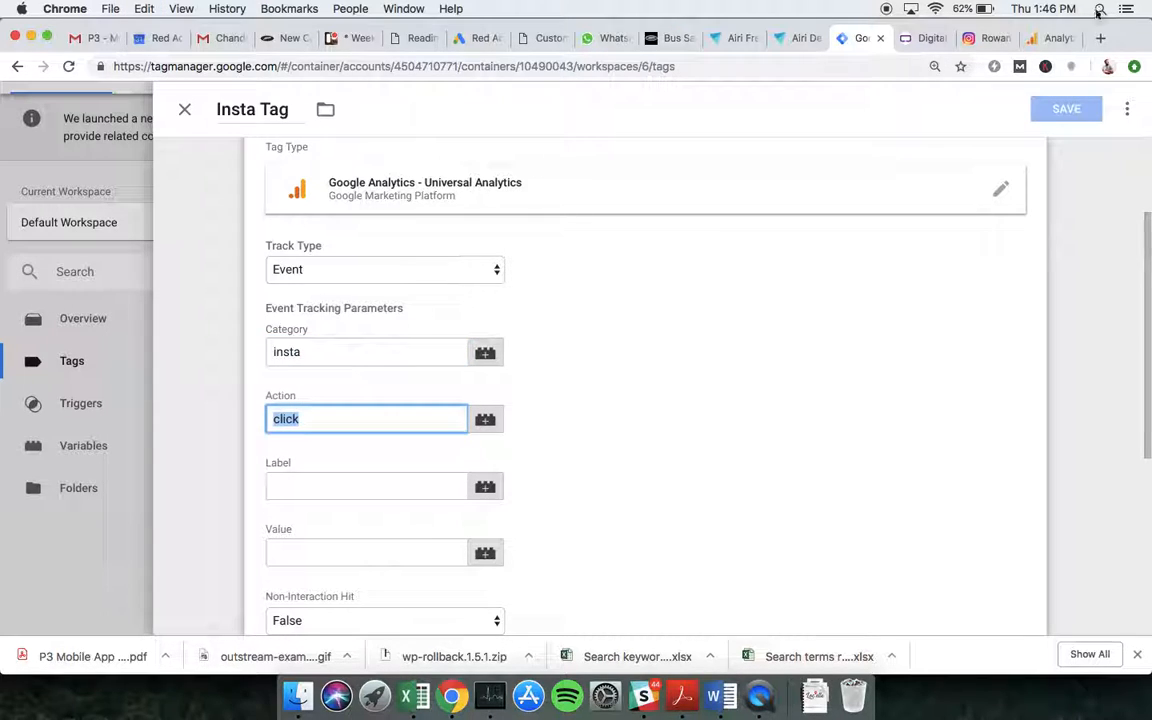
pyautogui.click(1058, 40)
pyautogui.click(515, 316)
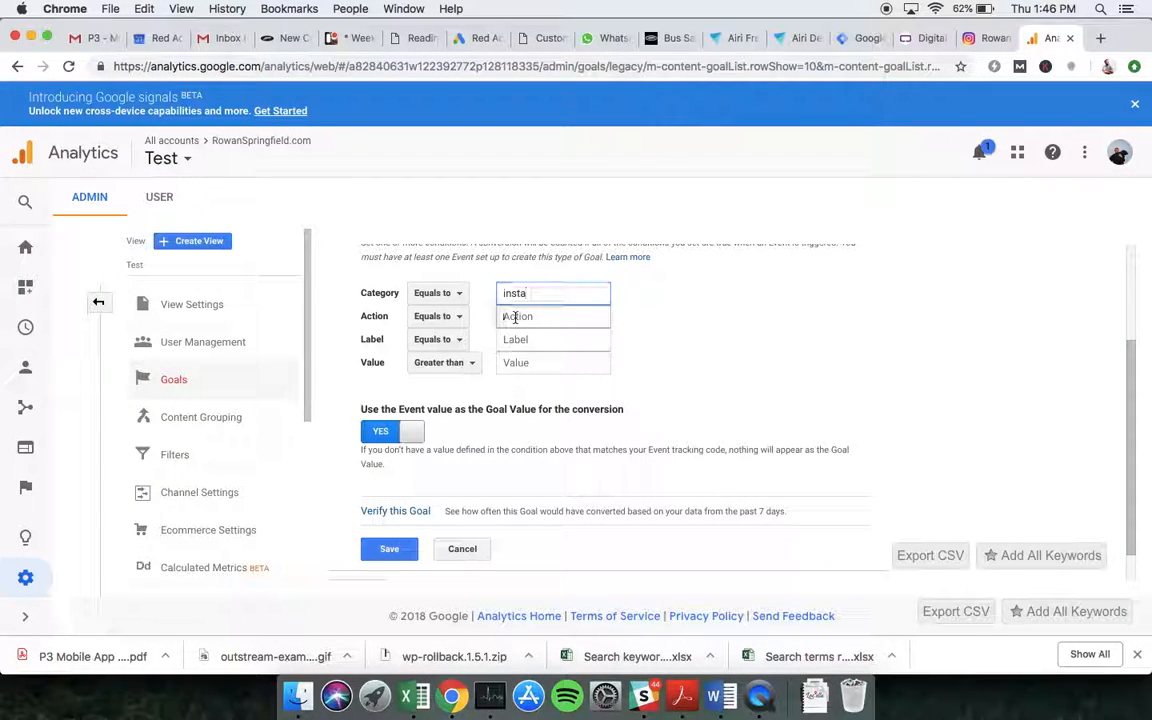
pyautogui.press('super+v')
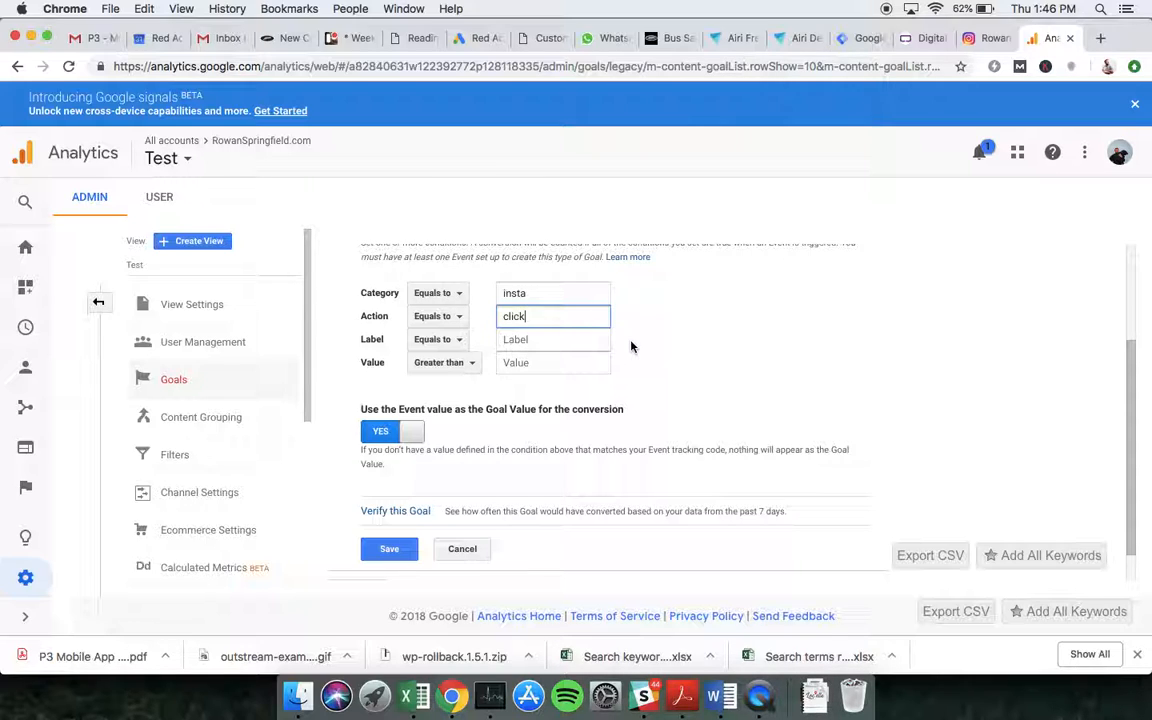
pyautogui.scroll(-2, 695, 324)
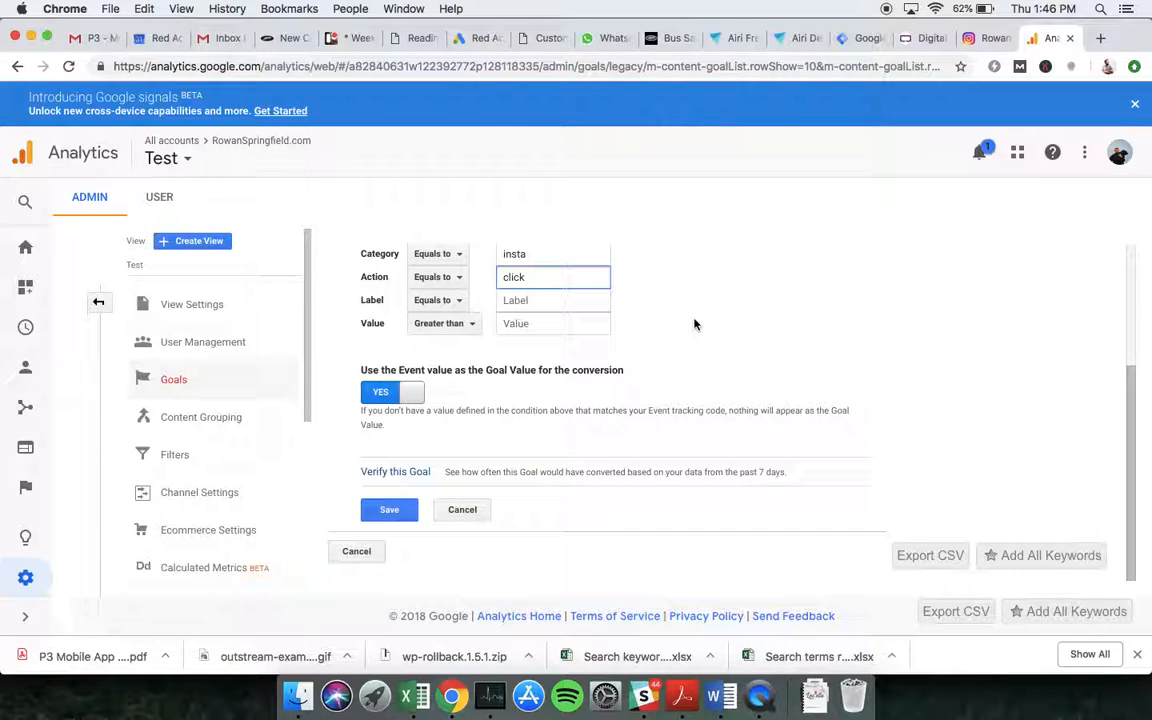
pyautogui.click(382, 511)
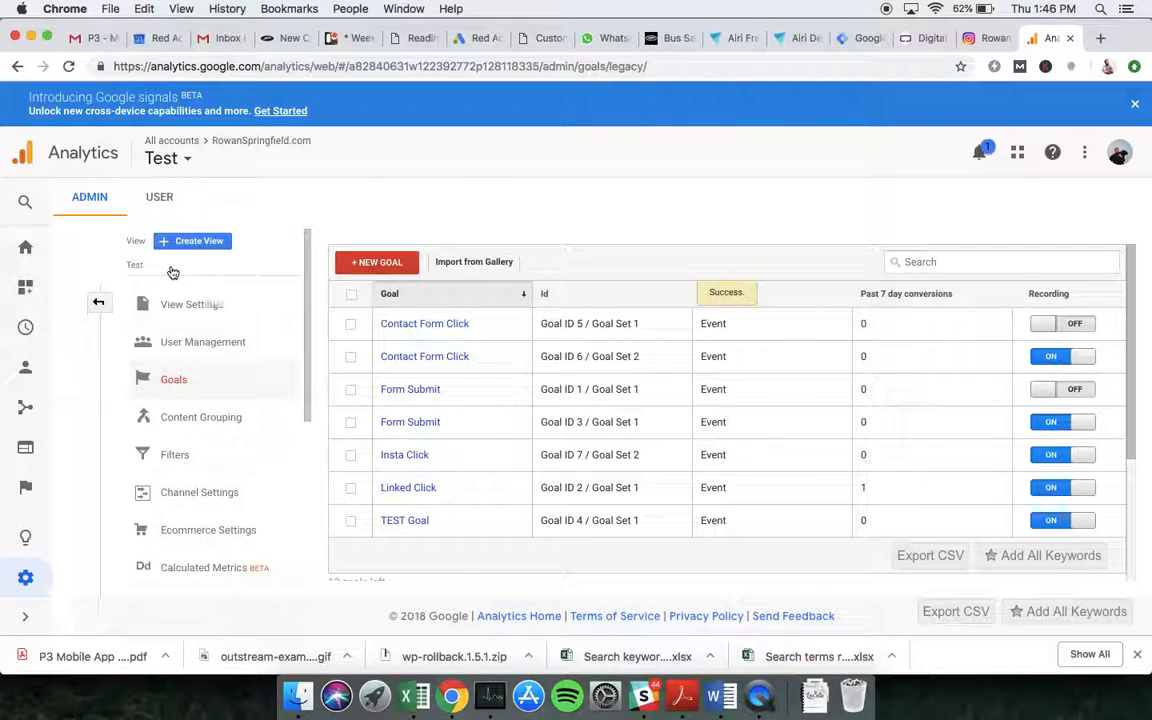
# Open the Real-Time Conversions report.
pyautogui.click(33, 338)
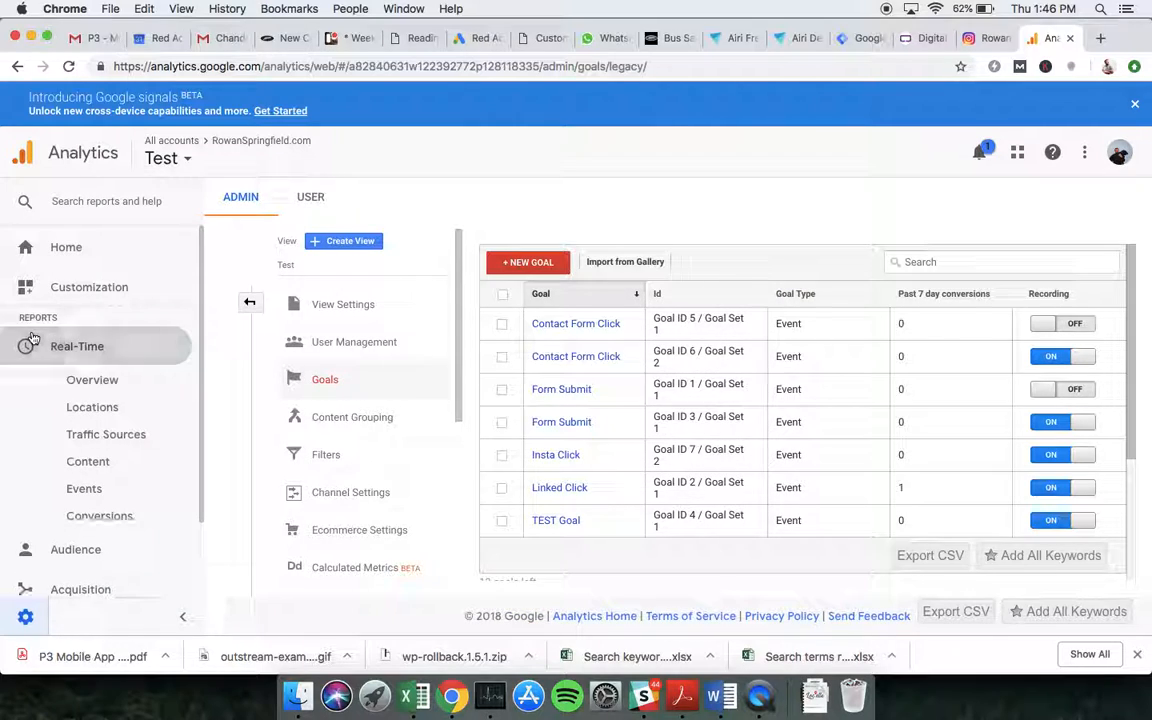
pyautogui.click(99, 517)
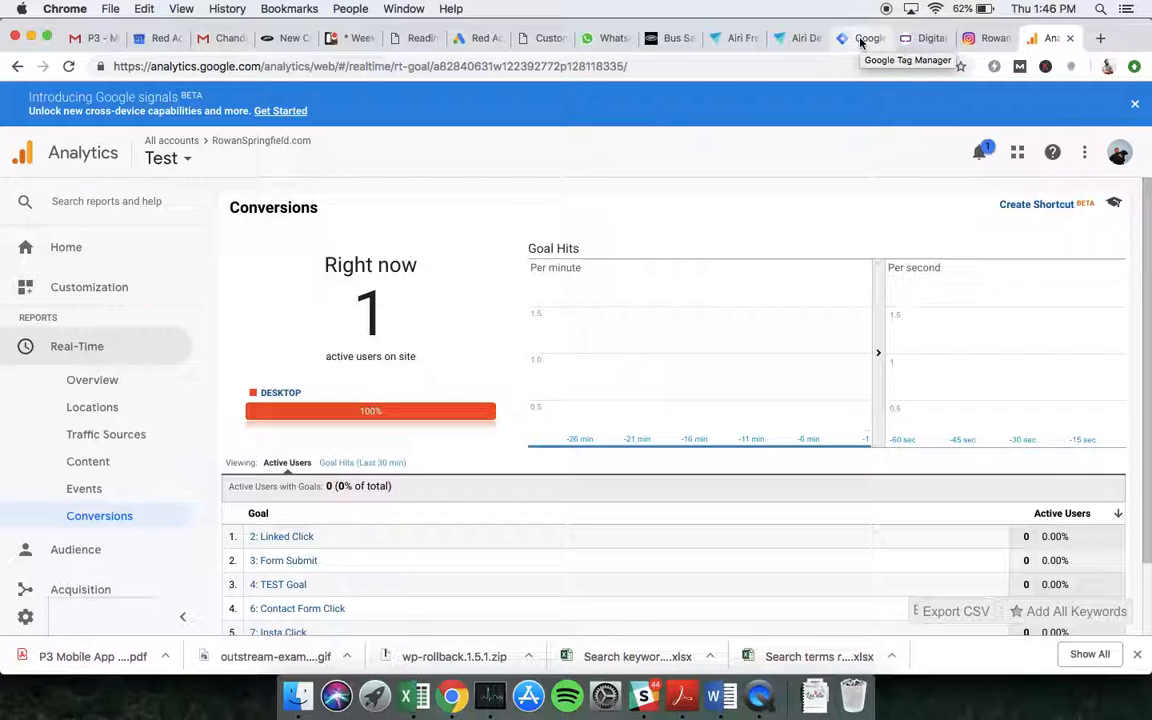
# Go to the website's Contact page, fill in the form with a name, an e-mail address and a short message, and submit it.
pyautogui.click(918, 40)
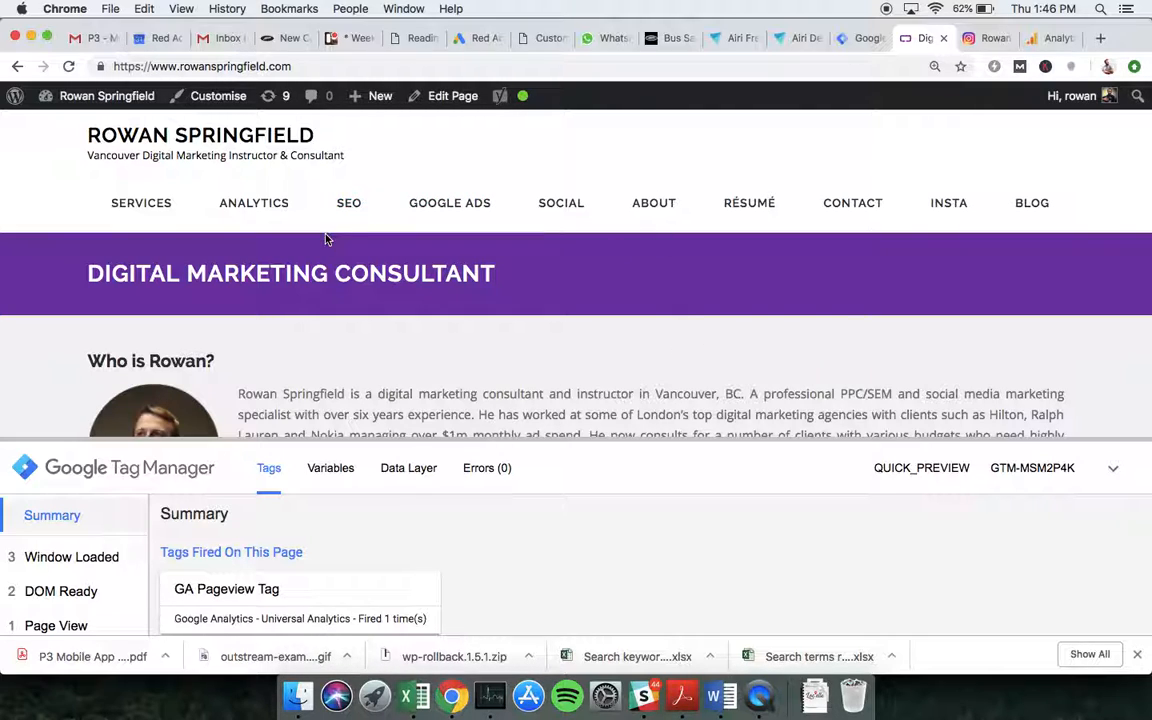
pyautogui.click(850, 205)
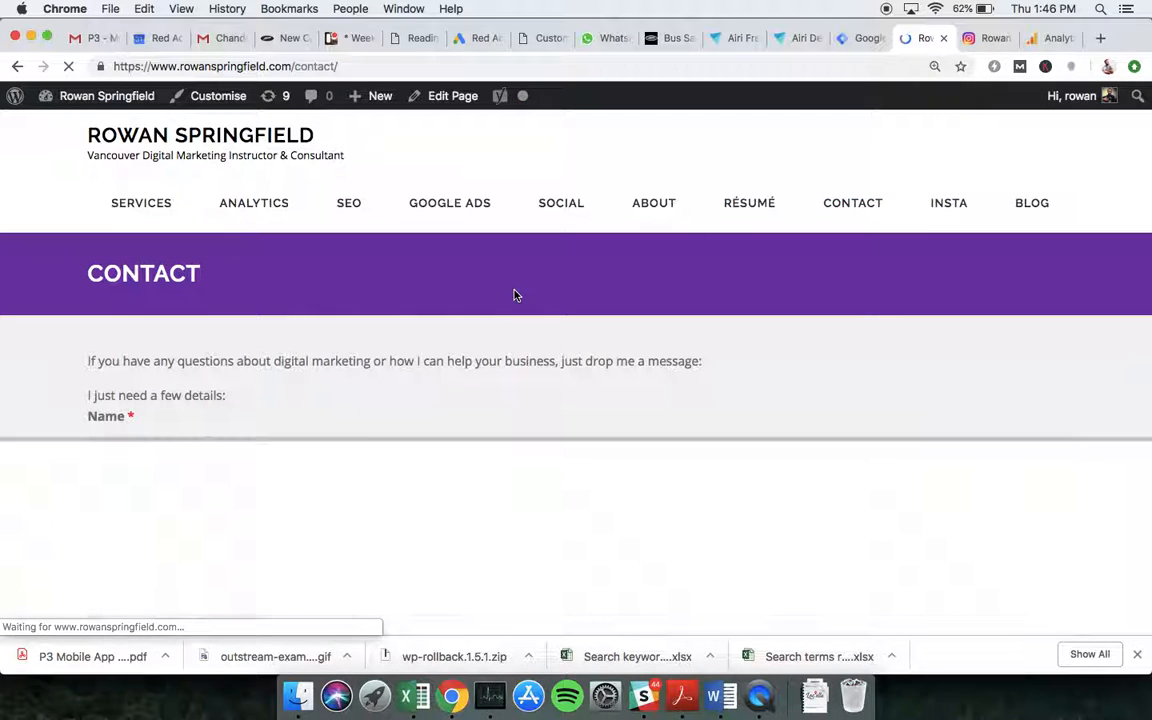
pyautogui.scroll(-5, 515, 295)
pyautogui.click(291, 204)
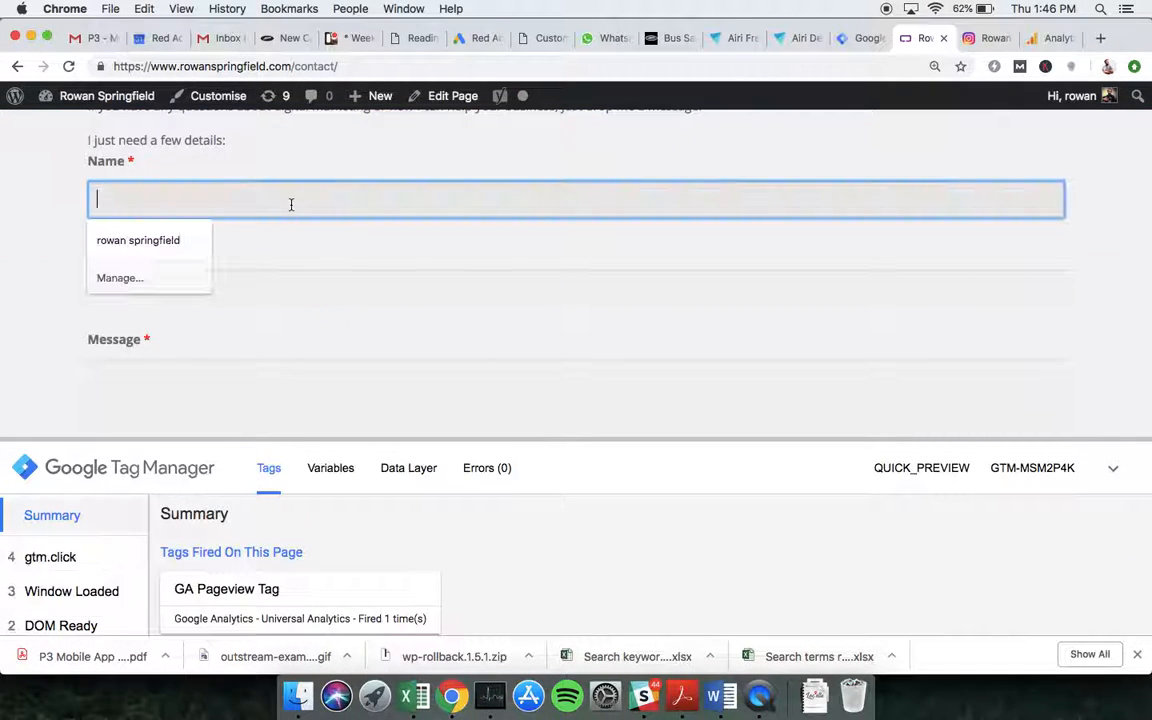
pyautogui.click(163, 240)
pyautogui.click(167, 282)
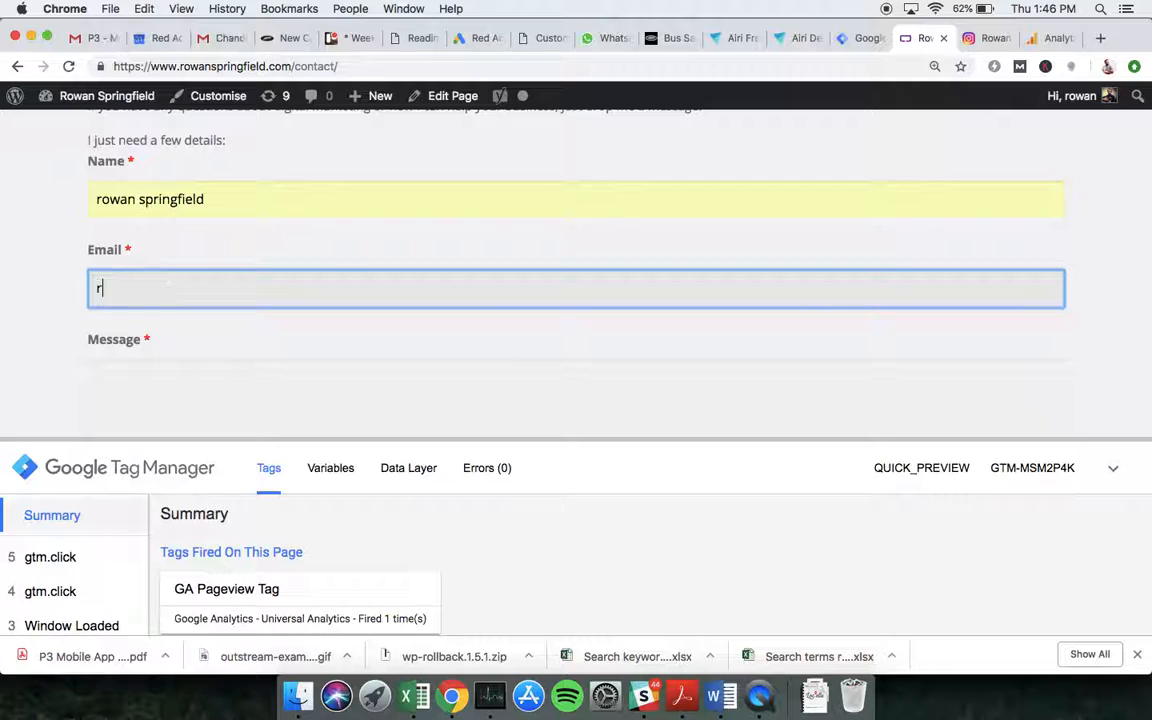
pyautogui.click(163, 365)
pyautogui.write('Hi')
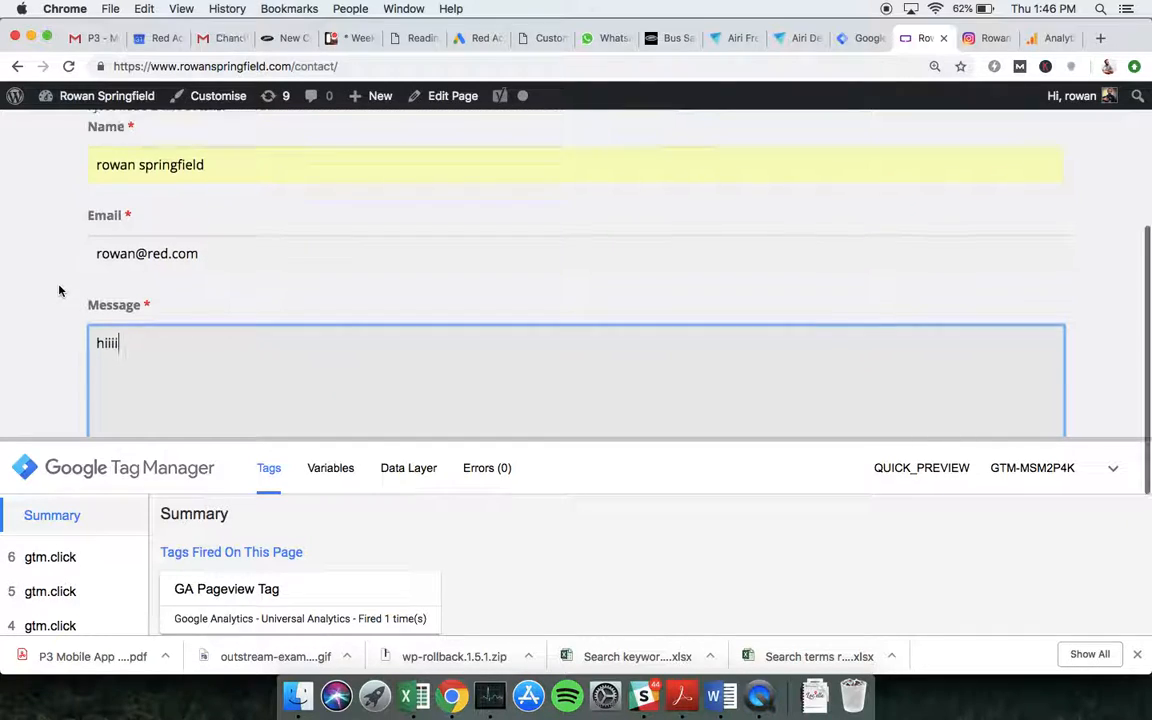
pyautogui.scroll(-5, 59, 288)
pyautogui.click(112, 316)
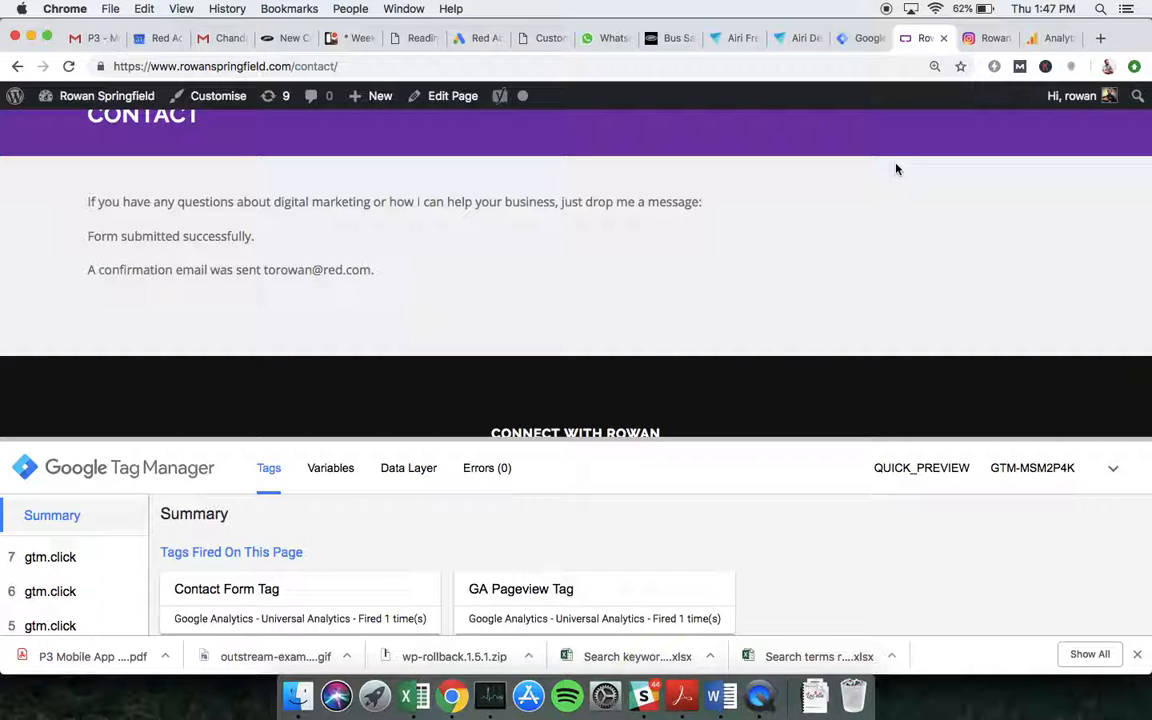
# Review the Real-Time Conversions report for goal hits.
pyautogui.click(1040, 38)
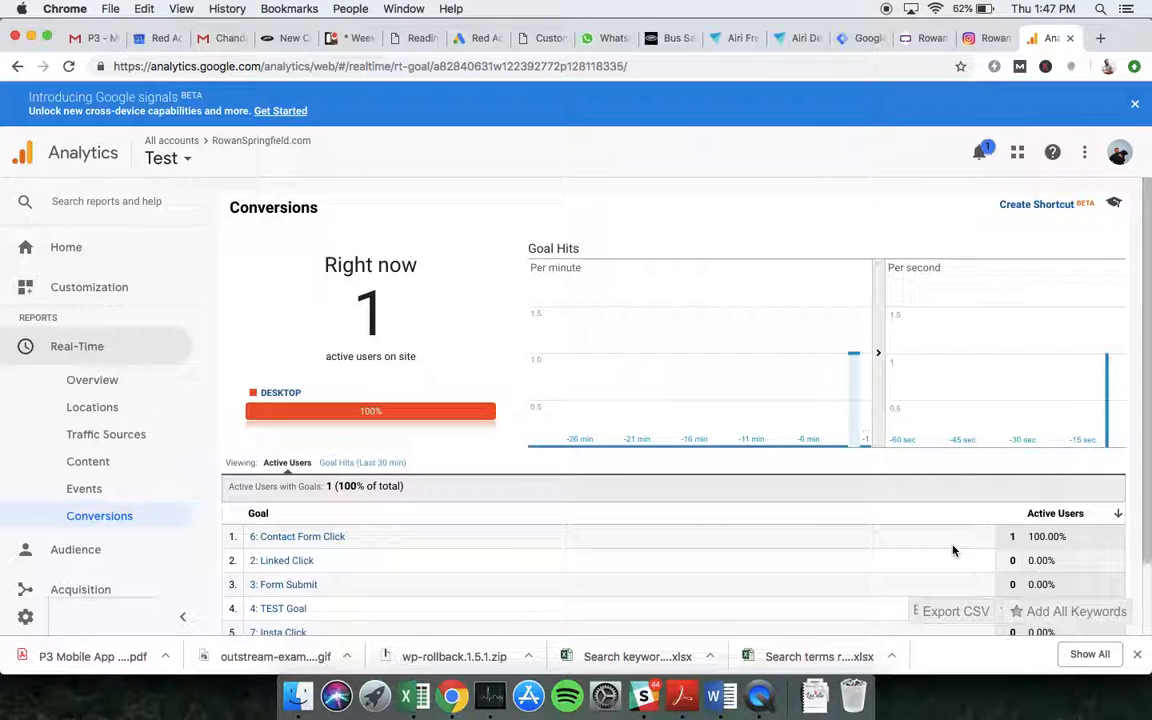
pyautogui.scroll(-3, 951, 548)
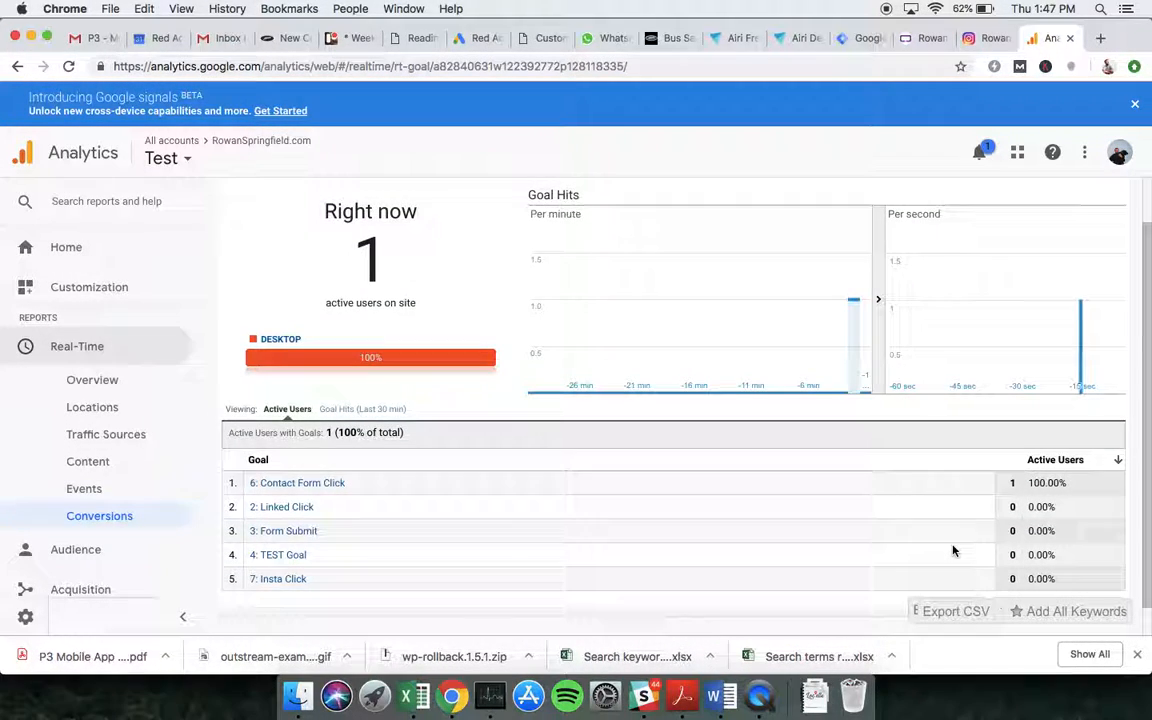
# Follow the Instagram link in the website's footer, then review the Real-Time Conversions report again.
pyautogui.click(912, 42)
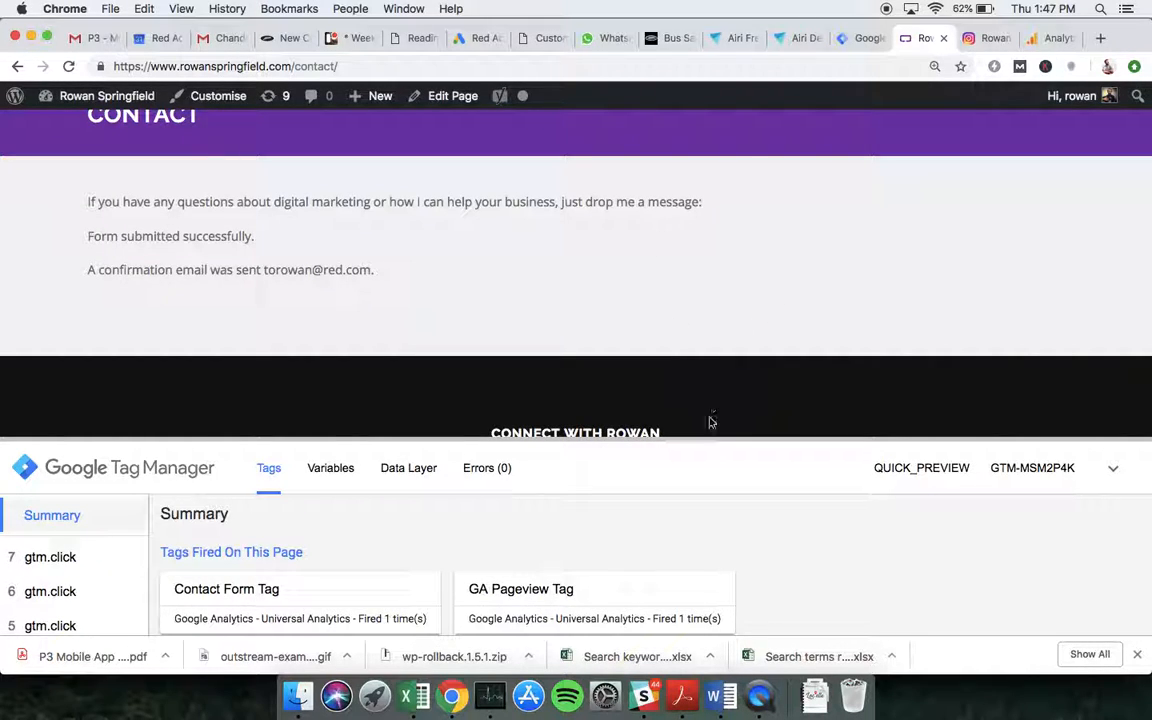
pyautogui.moveTo(706, 437); pyautogui.dragTo(691, 521)
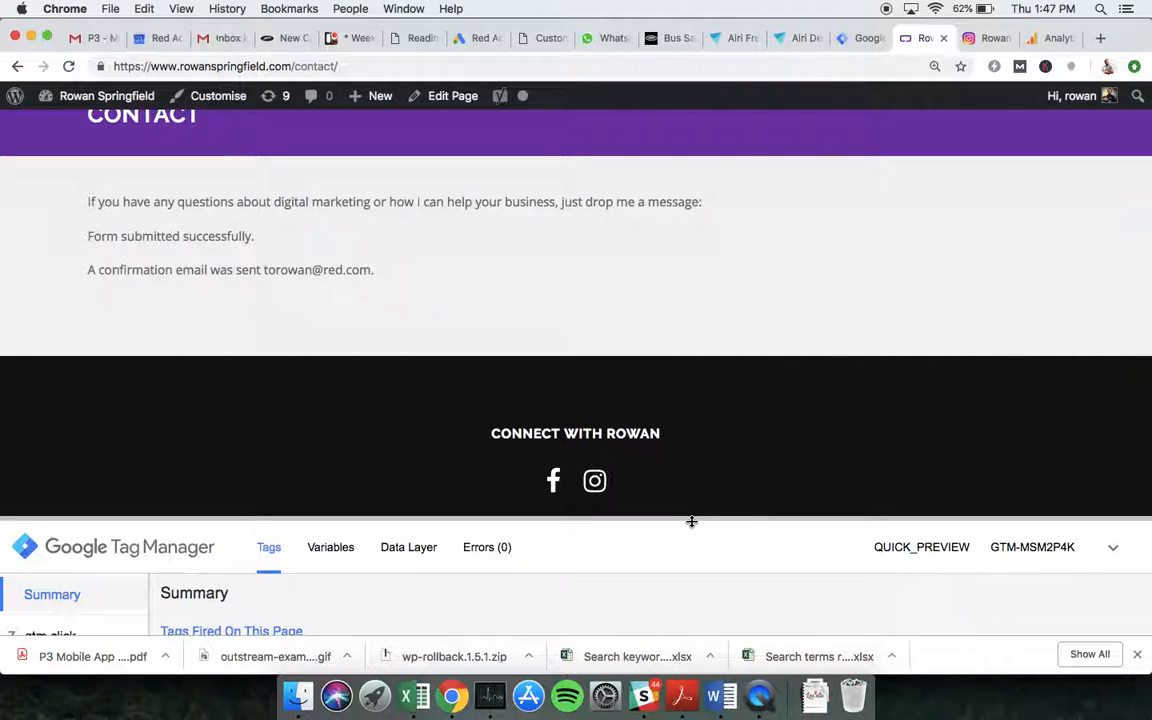
pyautogui.click(595, 481)
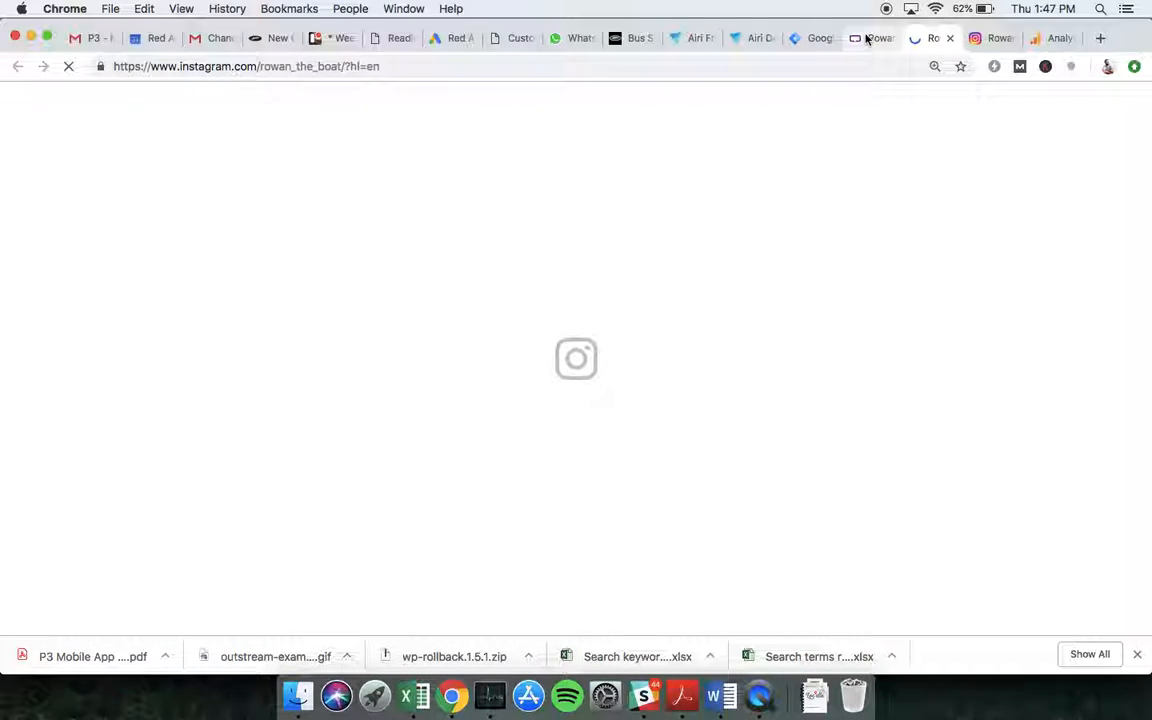
pyautogui.click(868, 38)
pyautogui.moveTo(504, 515); pyautogui.dragTo(522, 416)
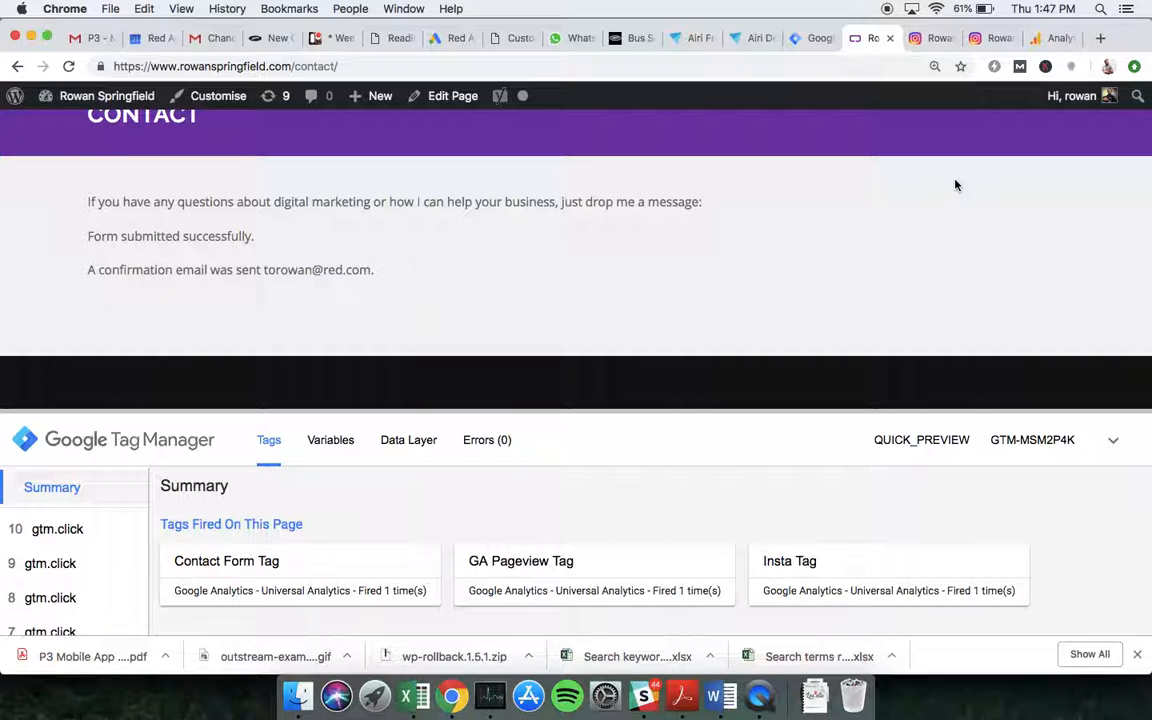
pyautogui.click(1049, 38)
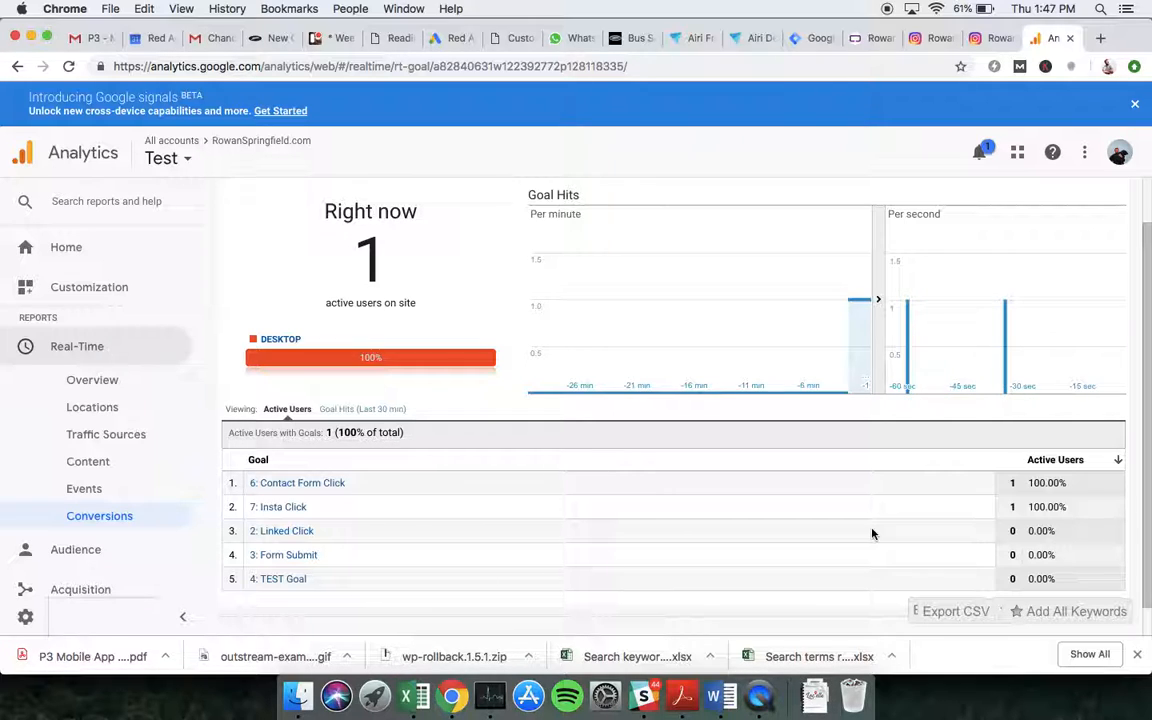
# Submit and publish the Tag Manager workspace with the description "Added GA pageview, contact click tag and insta click tag".
pyautogui.click(816, 42)
pyautogui.click(185, 112)
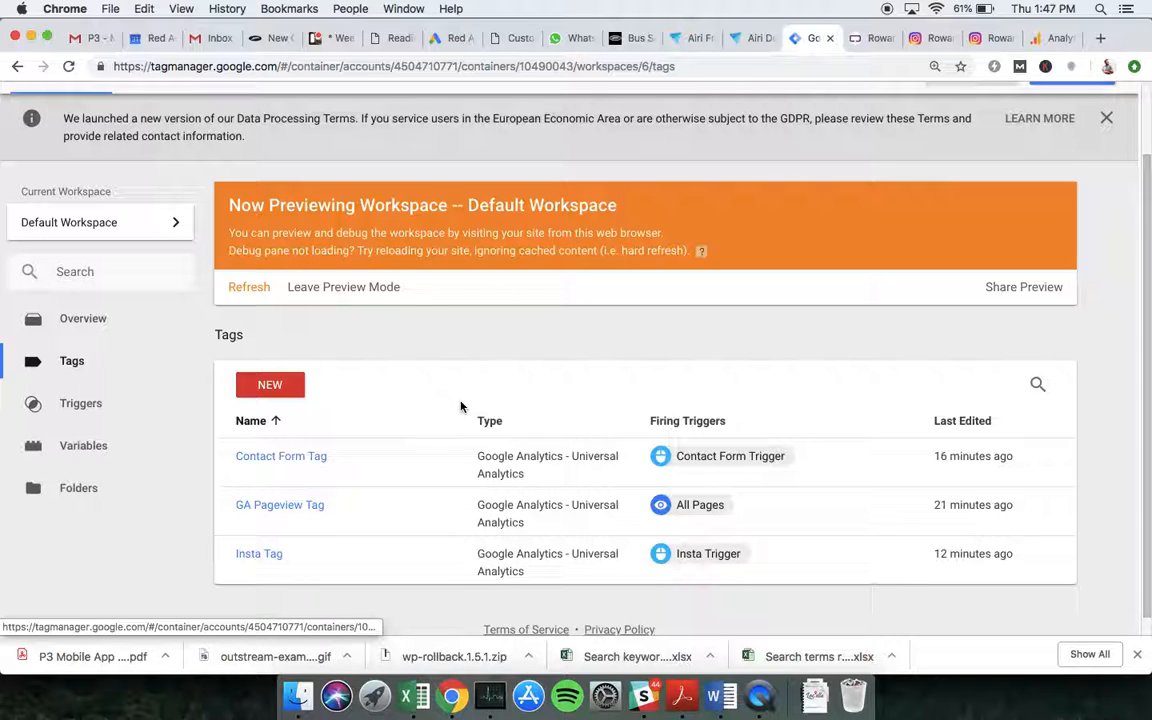
pyautogui.scroll(2, 463, 406)
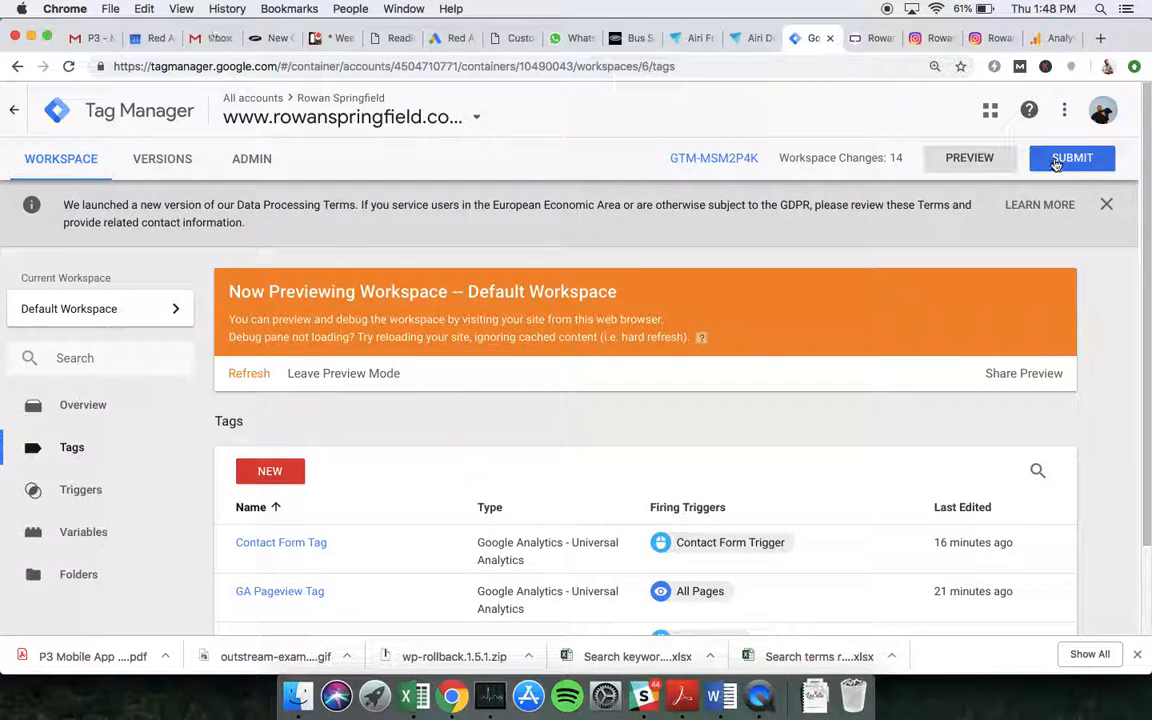
pyautogui.click(1055, 160)
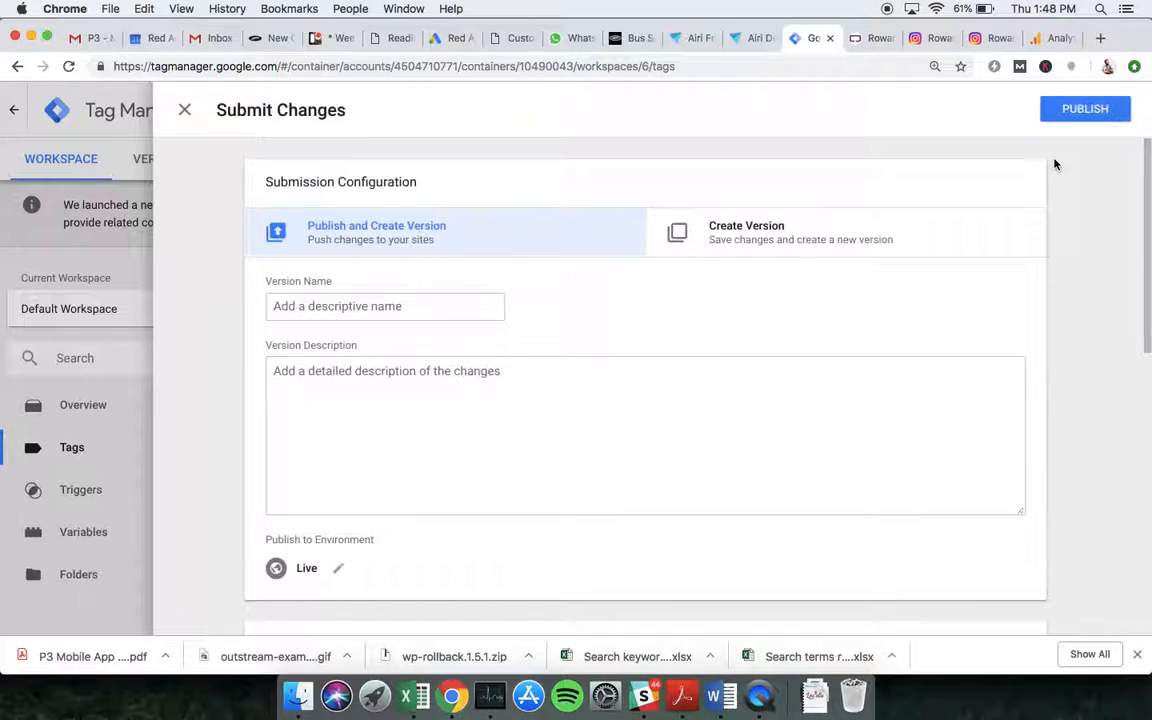
pyautogui.click(484, 394)
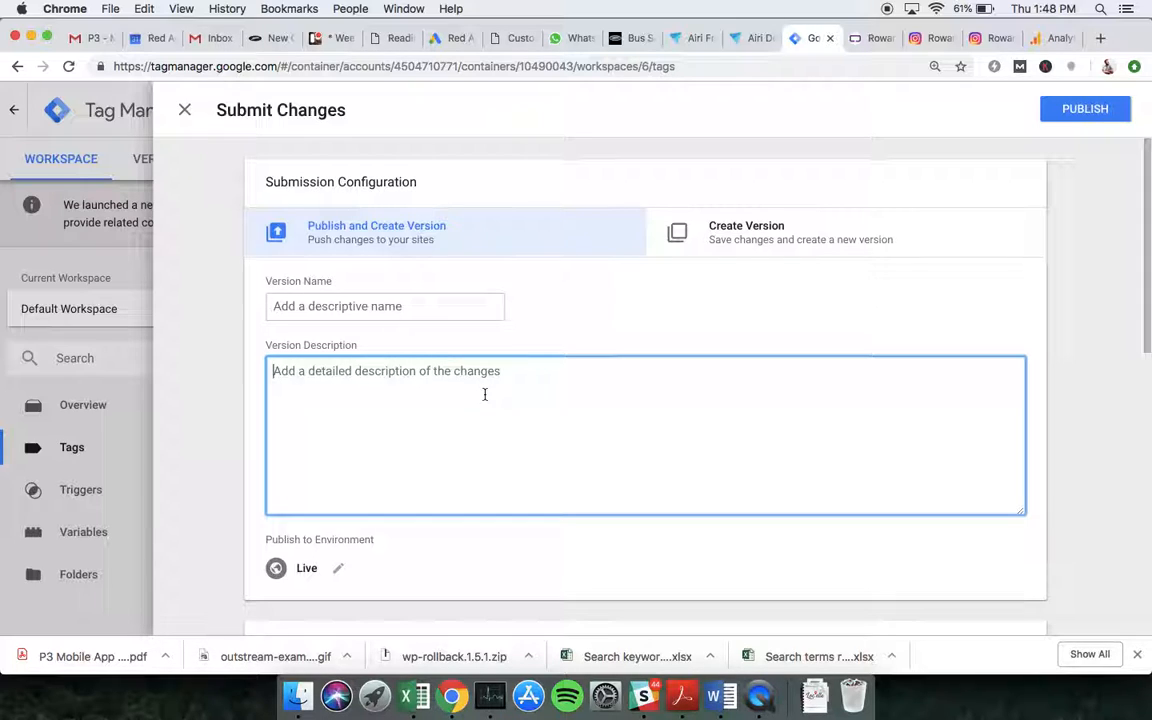
pyautogui.write('Added')
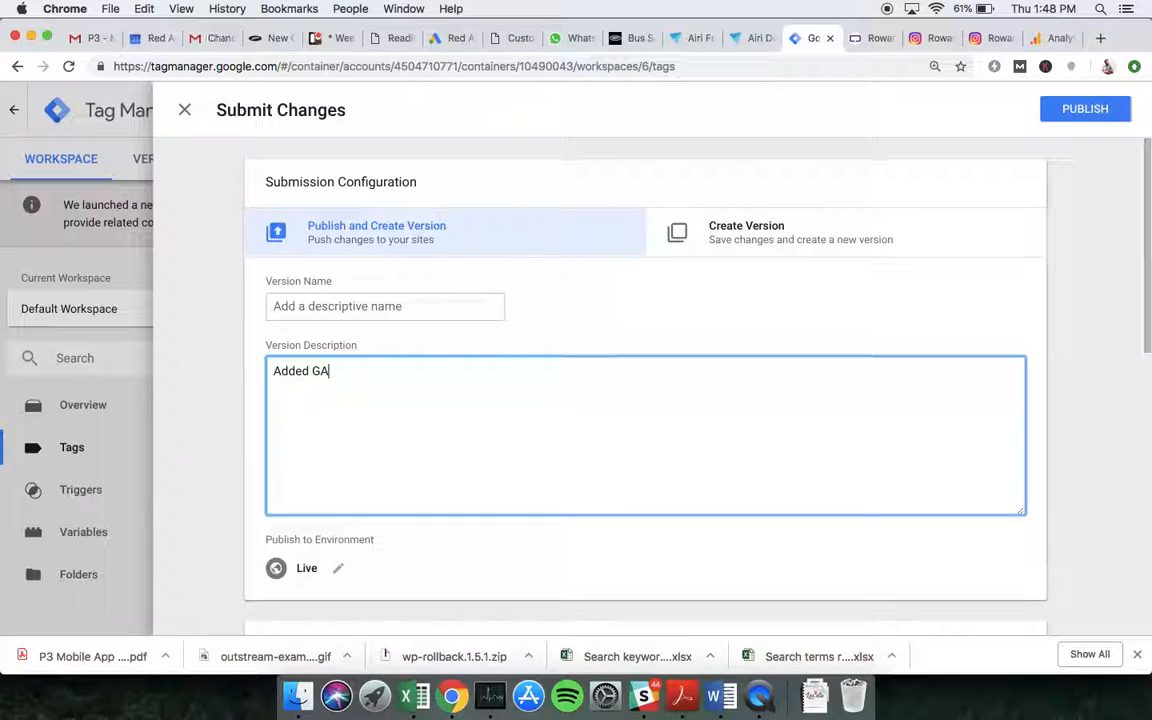
pyautogui.write('GA pagevoew')
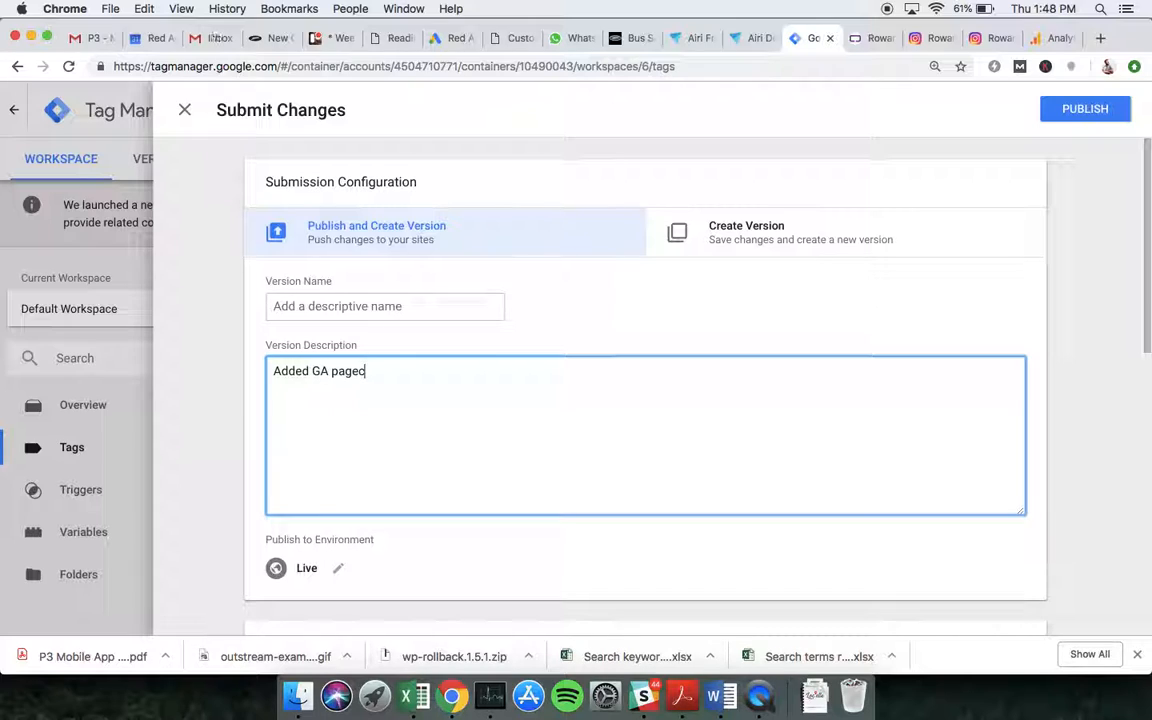
pyautogui.write('iew, contact click go')
pyautogui.press('BackSpace')
pyautogui.press('BackSpace')
pyautogui.press('BackSpace')
pyautogui.press('BackSpace')
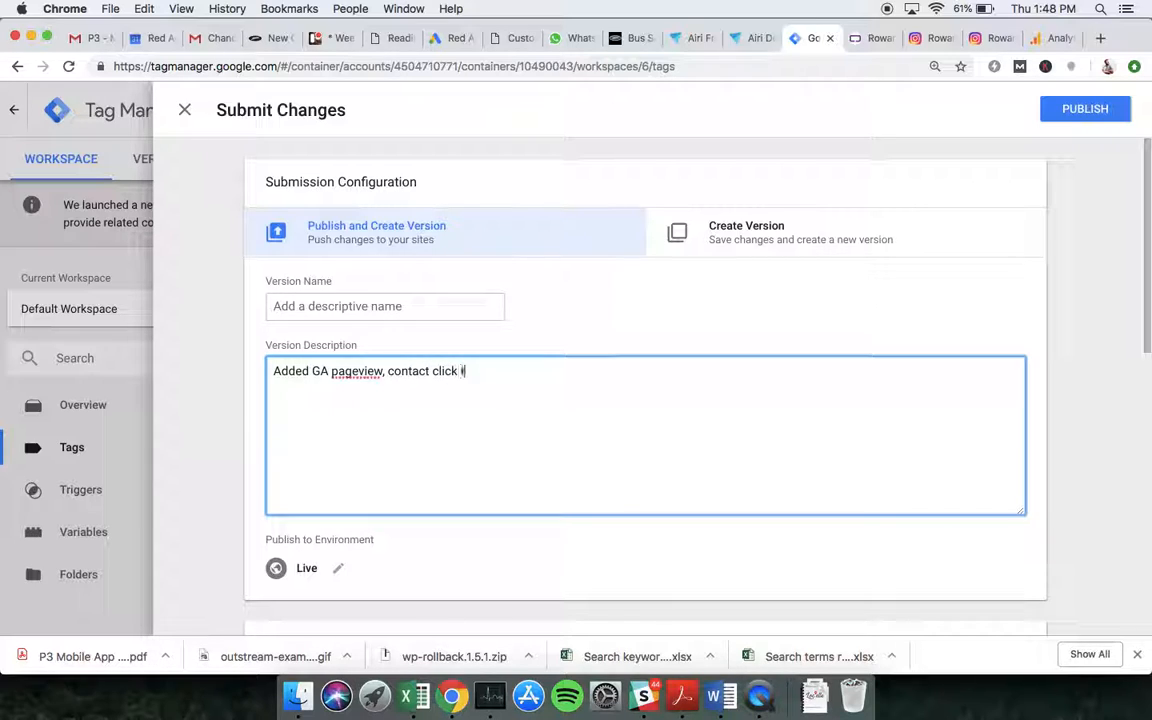
pyautogui.write('tag and insta click tag')
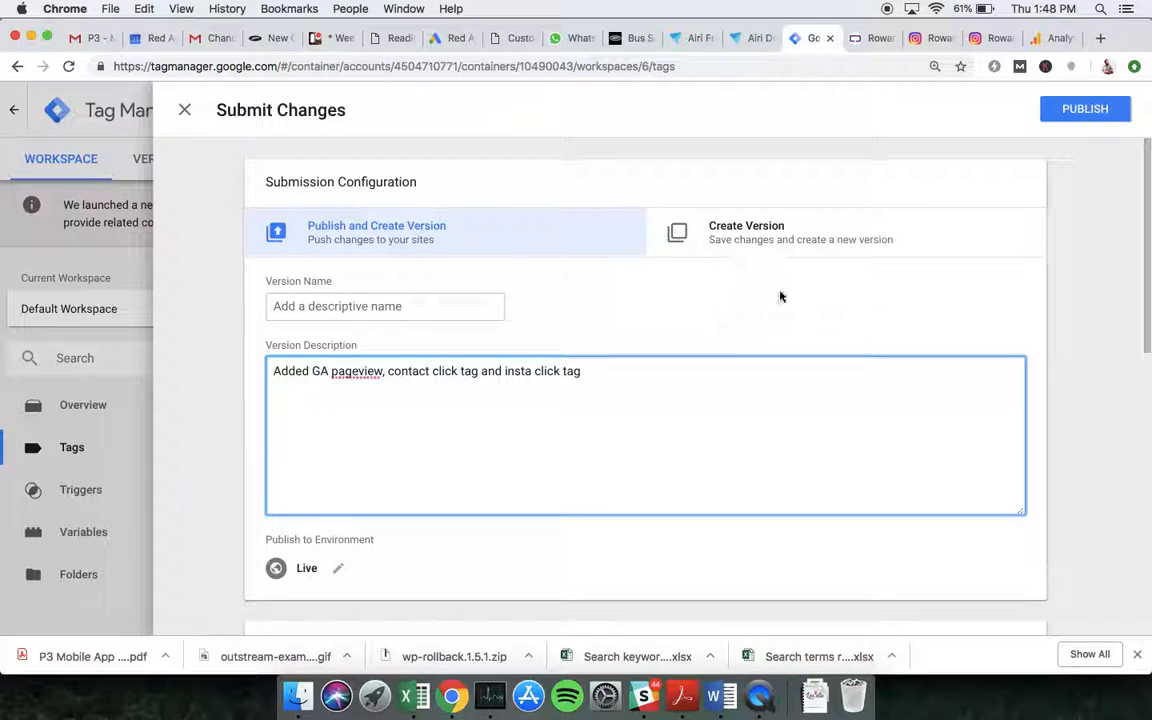
pyautogui.click(1072, 114)
pyautogui.click(373, 524)
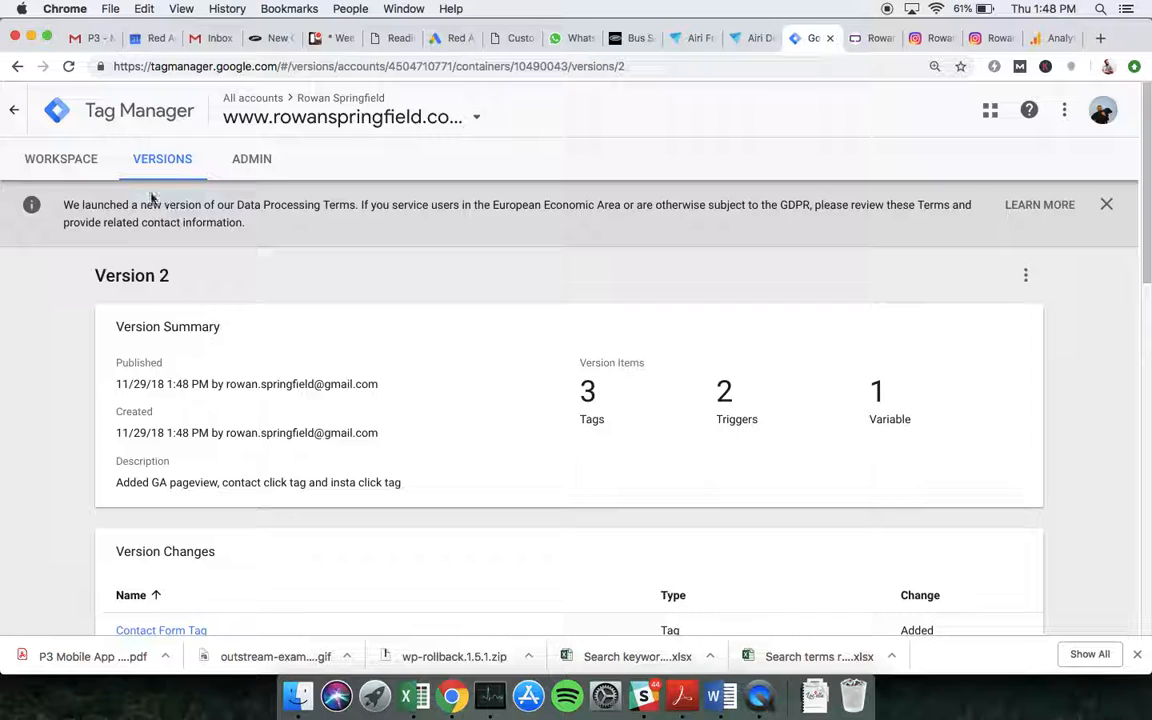
# Leave Tag Manager's preview mode and confirm.
pyautogui.click(86, 172)
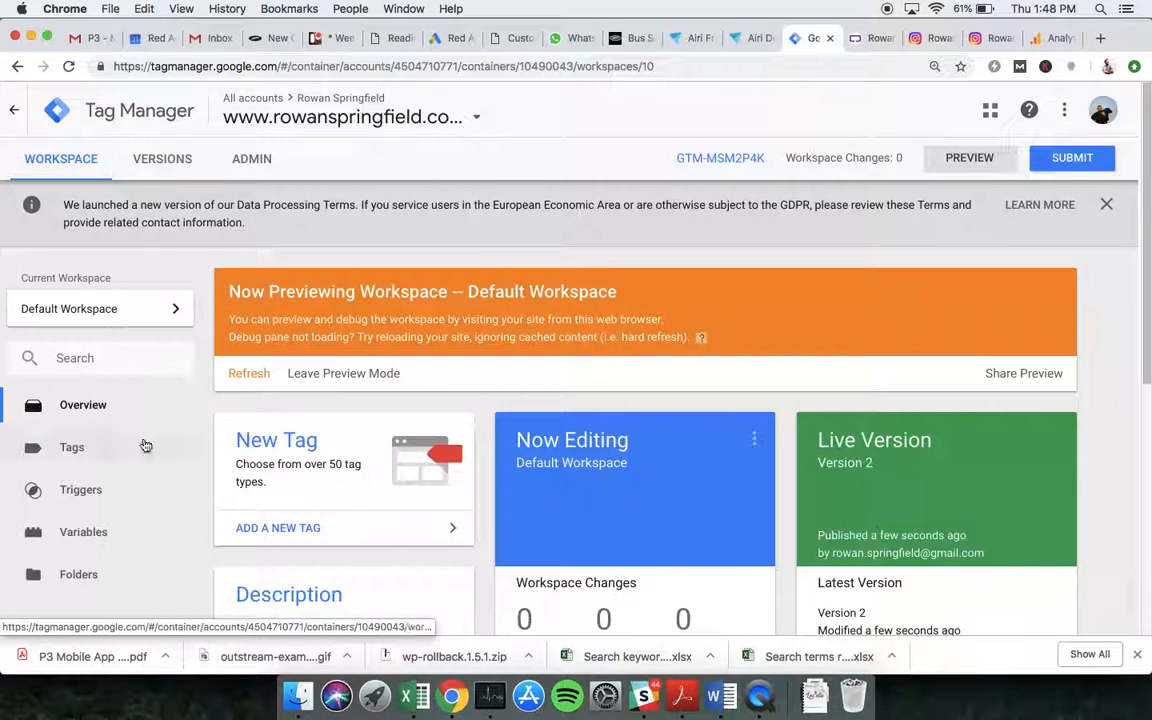
pyautogui.click(322, 374)
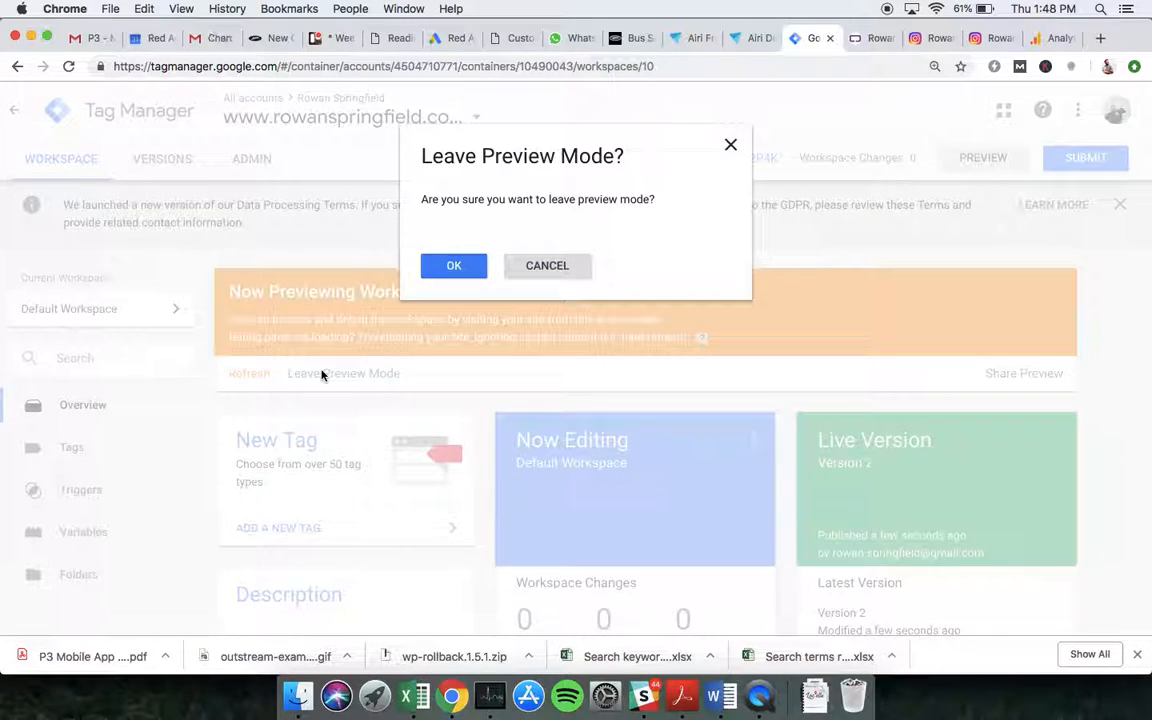
pyautogui.click(450, 268)
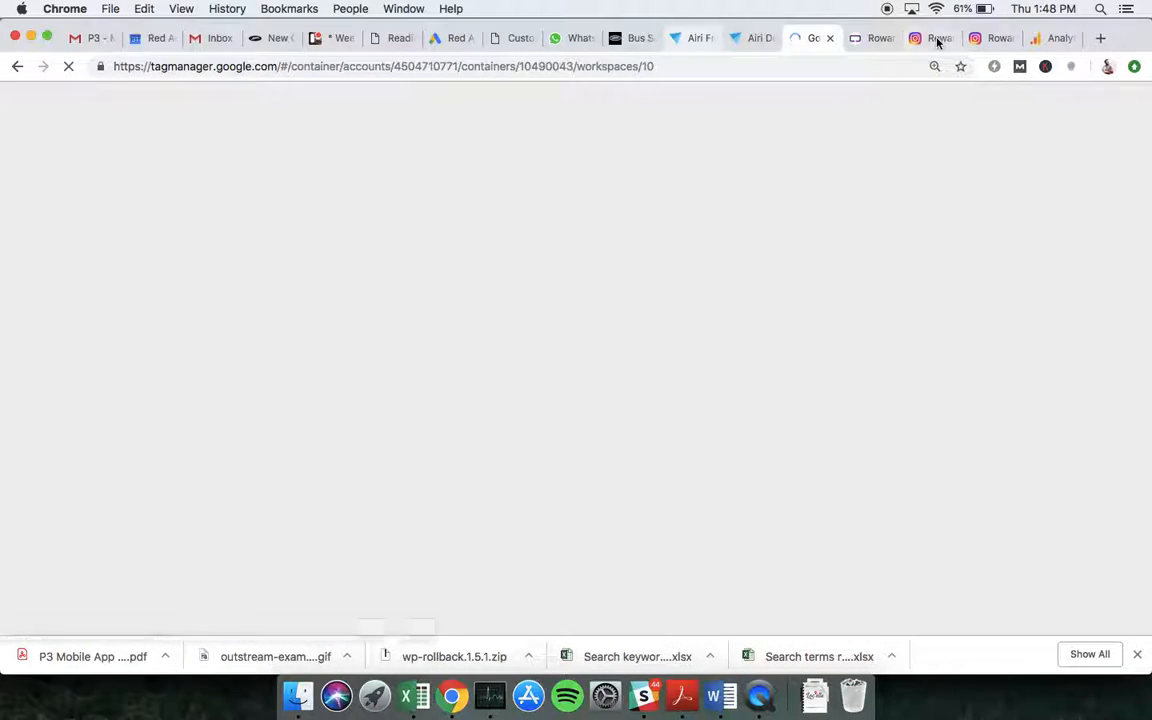
# Close the Instagram tab and return to the website tab.
pyautogui.click(938, 40)
pyautogui.click(950, 38)
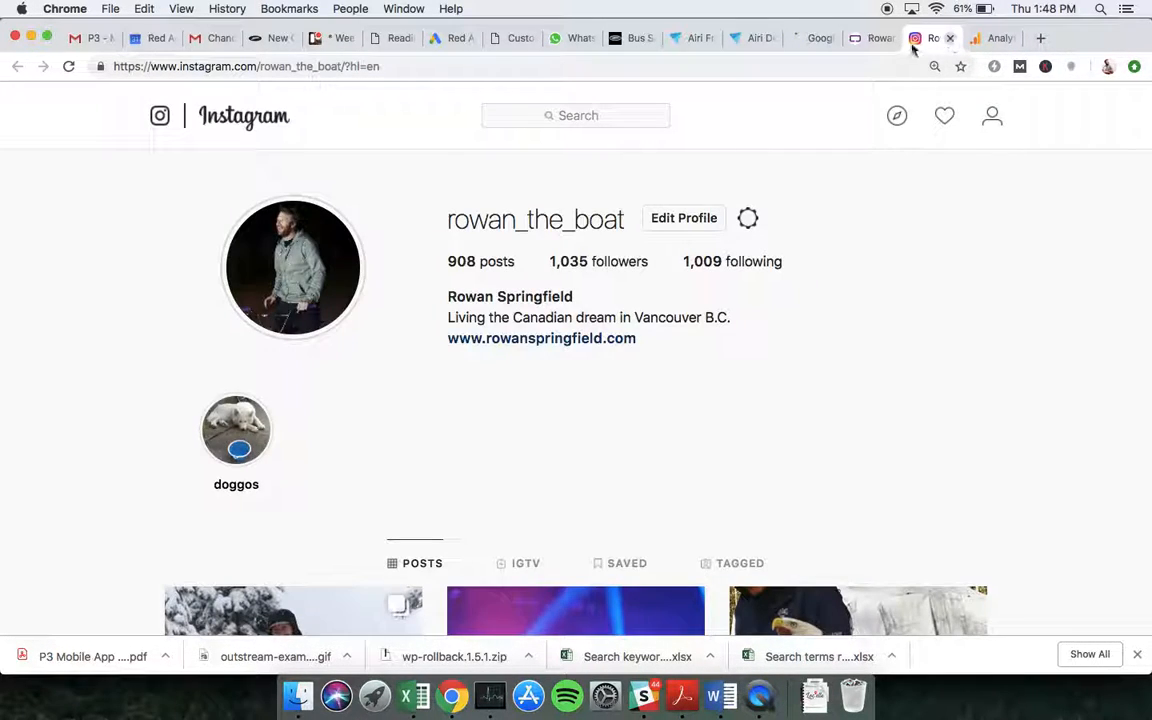
pyautogui.press('super+w')
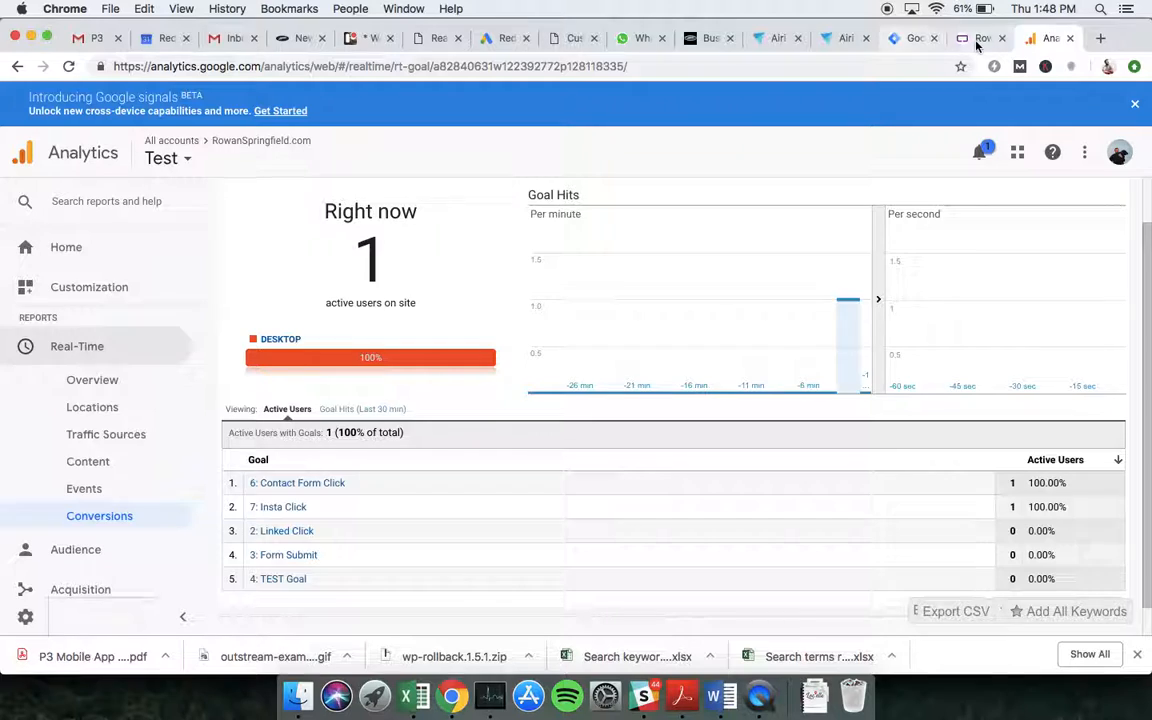
pyautogui.click(978, 39)
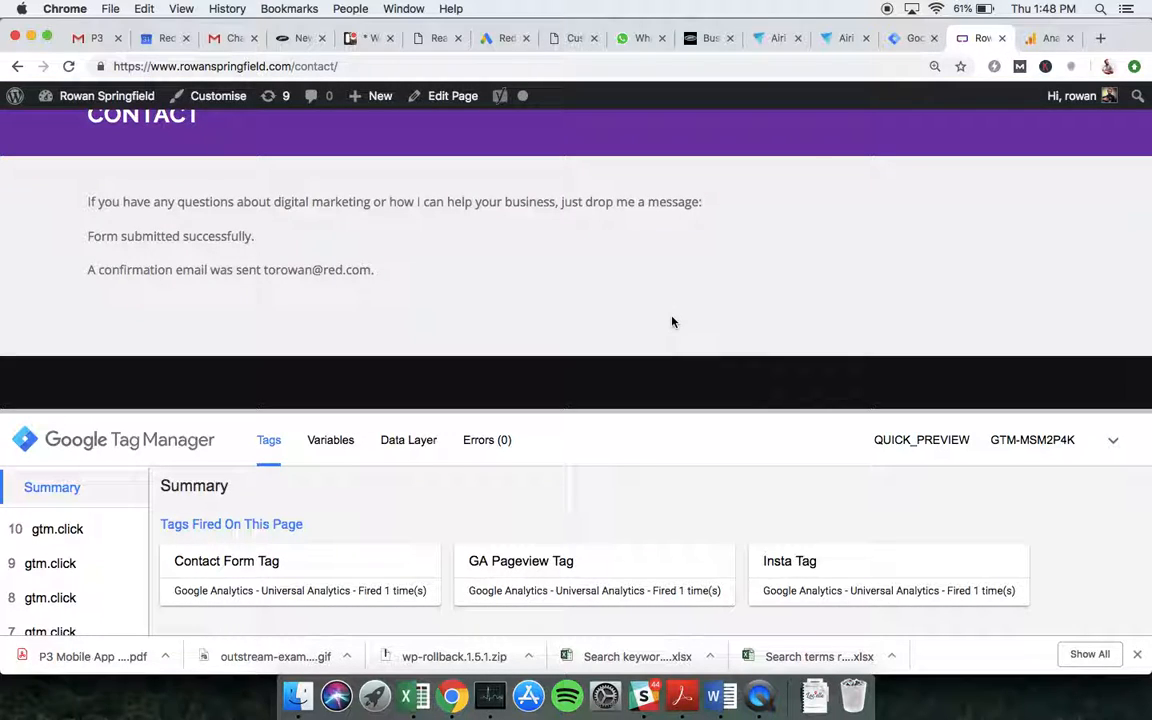